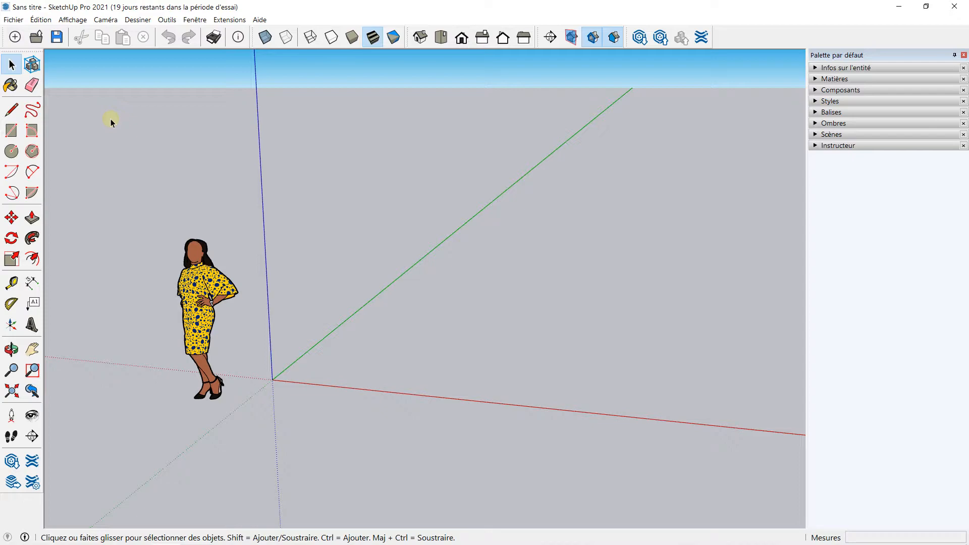
Draw a 1 m by 1 m rectangle on the ground with the Rectangle tool
{"action": "middle_click_drag", "start_coordinate": [371, 229], "coordinate": [343, 194]}
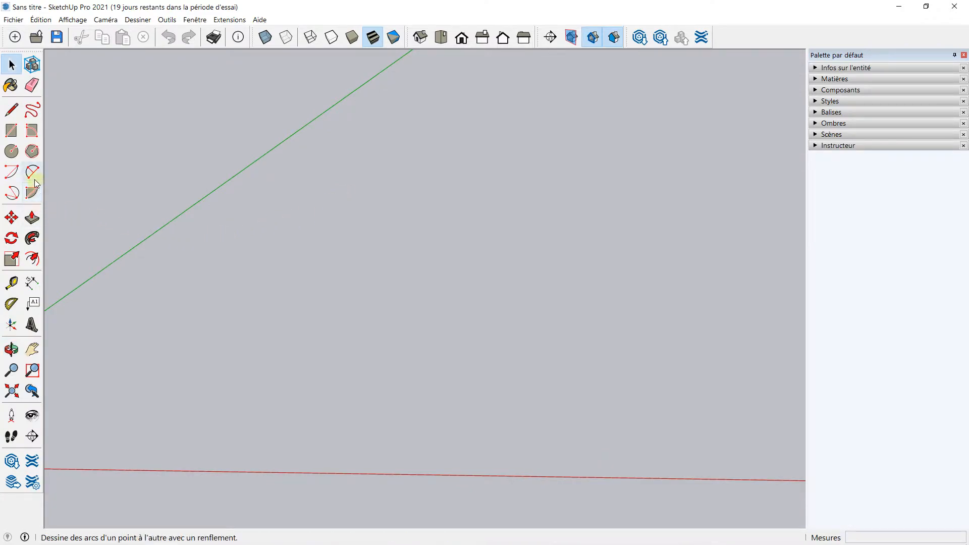
{"action": "left_click", "coordinate": [11, 131]}
{"action": "middle_click_drag", "start_coordinate": [242, 298], "coordinate": [233, 346]}
{"action": "left_click", "coordinate": [255, 341]}
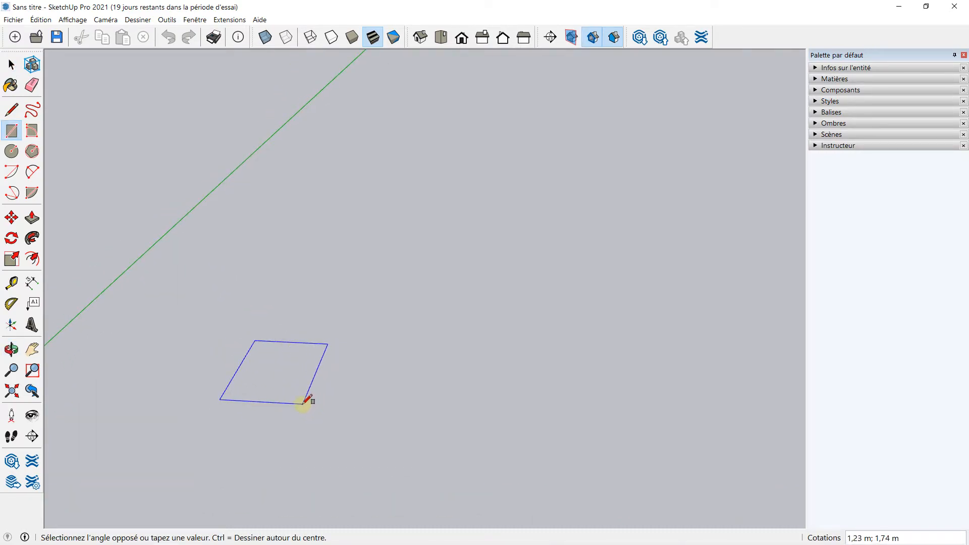
{"action": "left_click", "coordinate": [302, 403]}
{"action": "type", "text": "1m"}
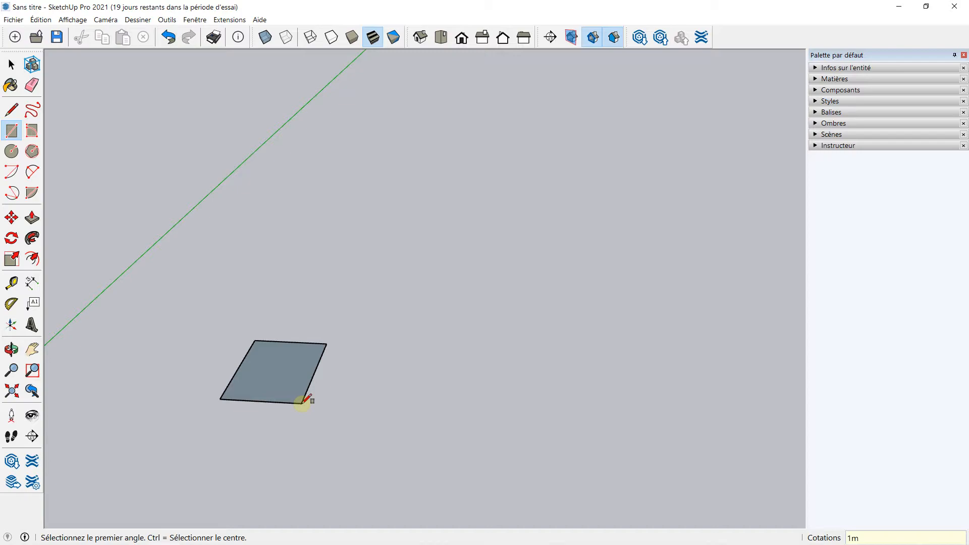
{"action": "key", "text": "Caps_Lock"}
{"action": "key", "text": "Caps_Lock"}
{"action": "key", "text": "Caps_Lock"}
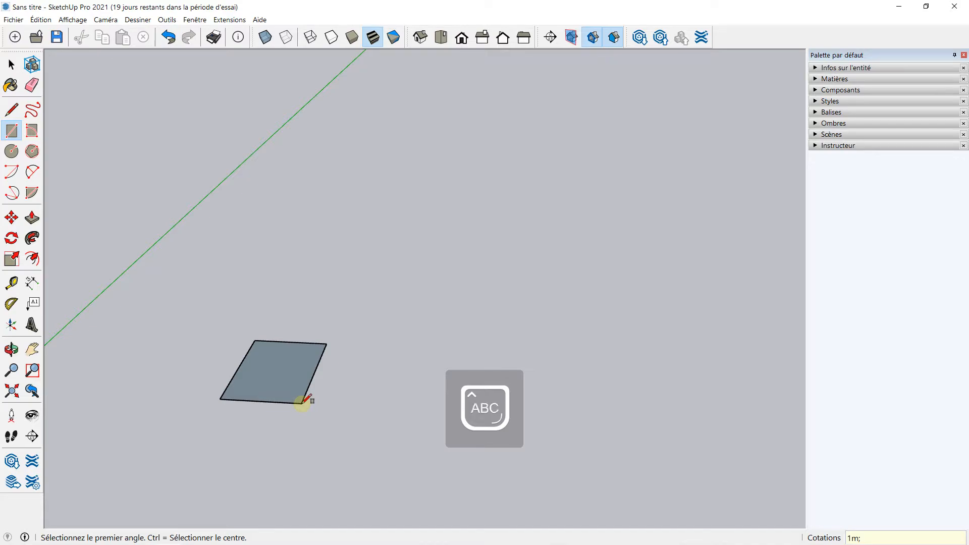
{"action": "key", "text": "Caps_Lock"}
{"action": "key", "text": "Return"}
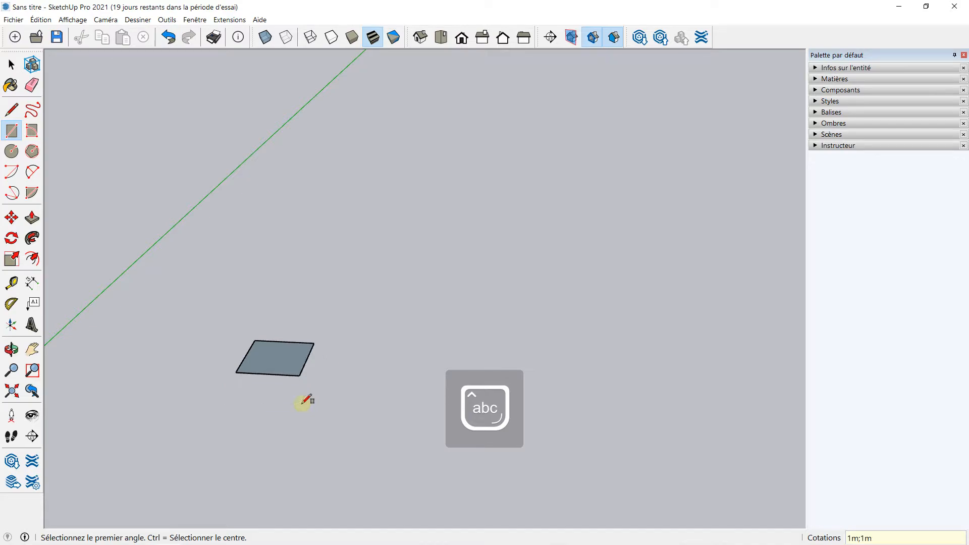
Draw both diagonals of the square with the Line tool, corner to opposite corner
{"action": "scroll", "coordinate": [217, 349], "scroll_direction": "up", "scroll_amount": 3}
{"action": "scroll", "coordinate": [318, 350], "scroll_direction": "up", "scroll_amount": 2}
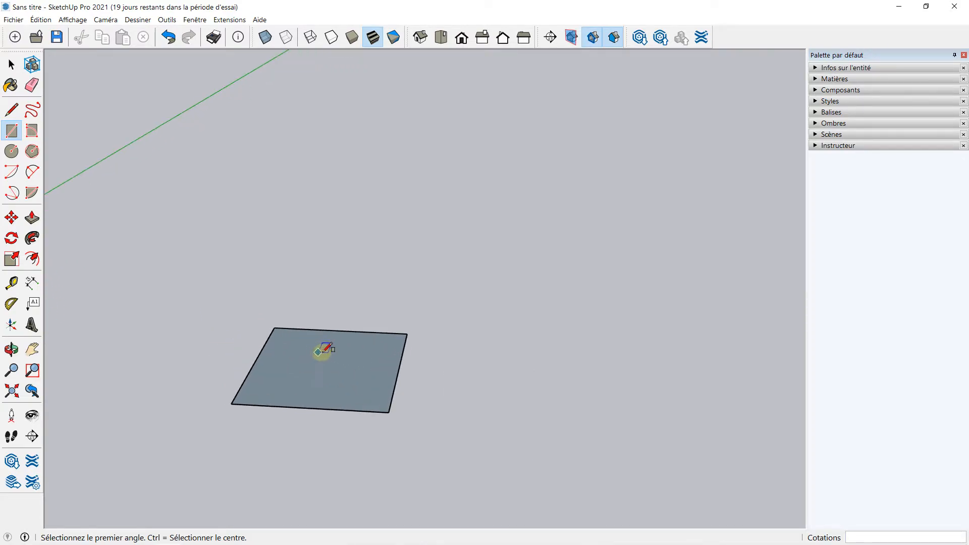
{"action": "middle_click_drag", "start_coordinate": [350, 350], "coordinate": [311, 284]}
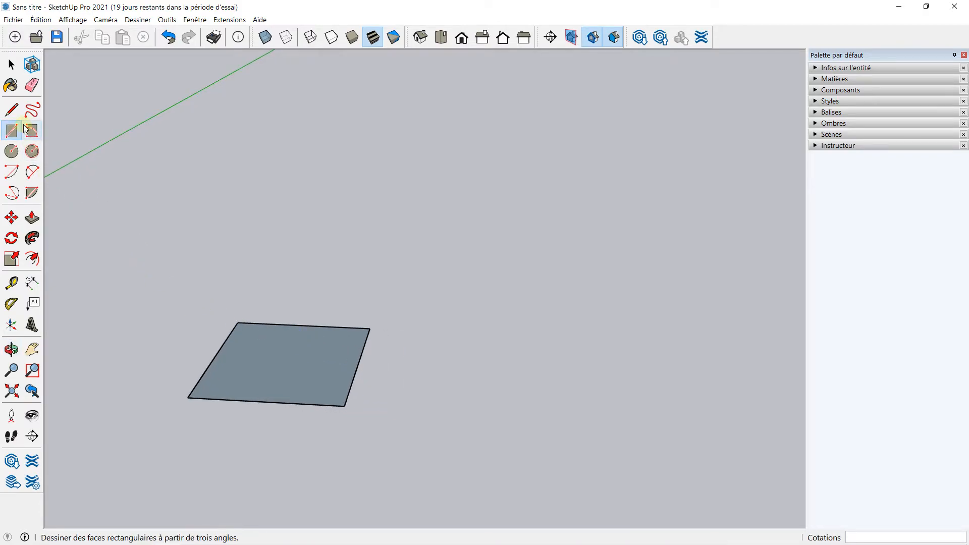
{"action": "left_click", "coordinate": [12, 109]}
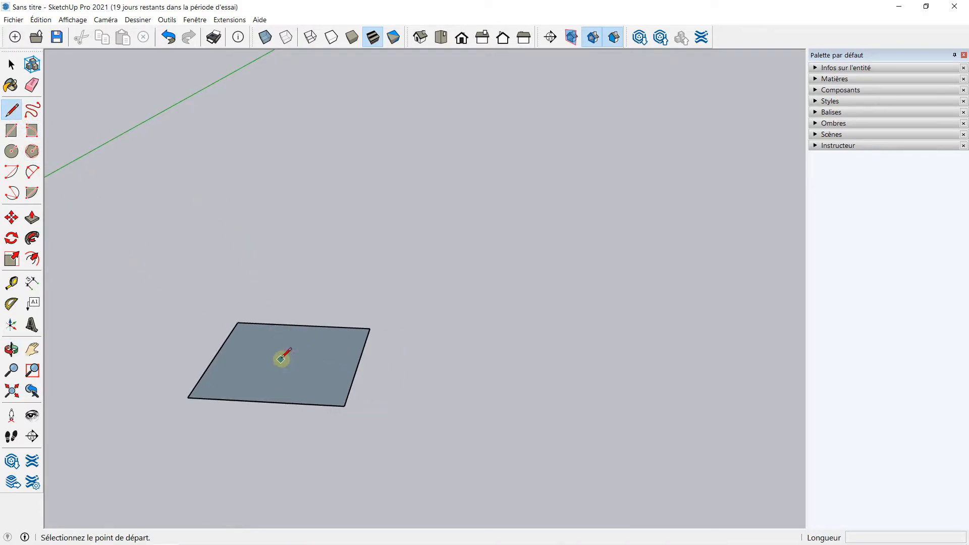
{"action": "scroll", "coordinate": [272, 356], "scroll_direction": "up", "scroll_amount": 2}
{"action": "left_click", "coordinate": [217, 303]}
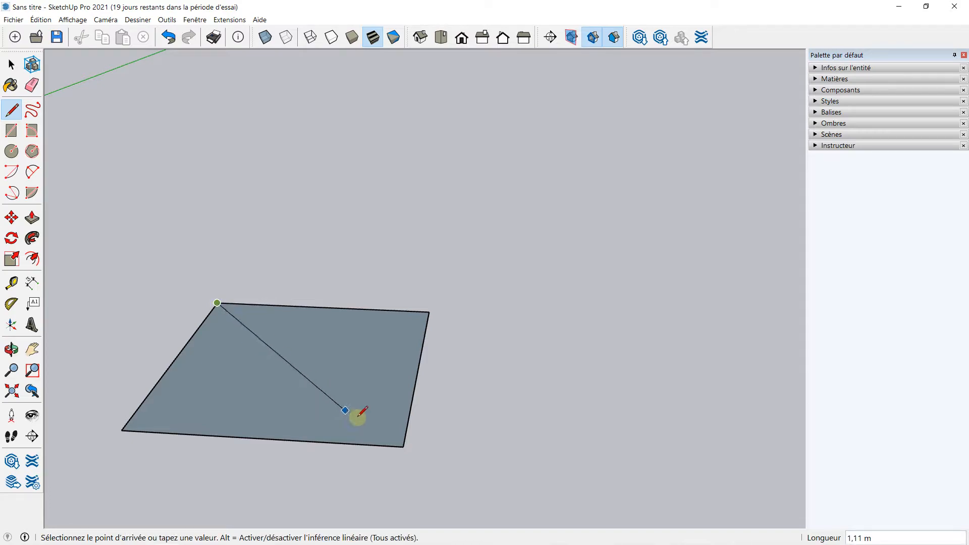
{"action": "left_click", "coordinate": [403, 446]}
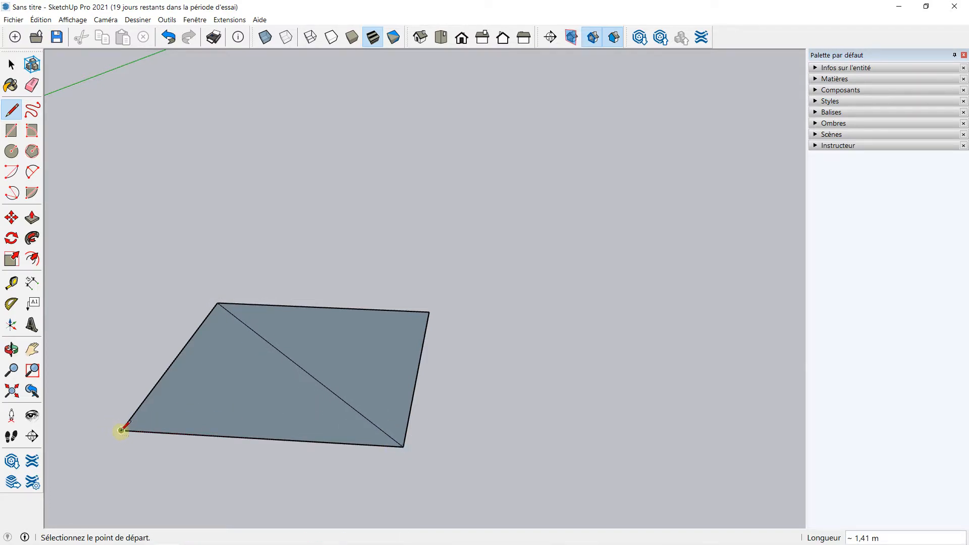
{"action": "left_click", "coordinate": [122, 431]}
{"action": "left_click", "coordinate": [429, 312]}
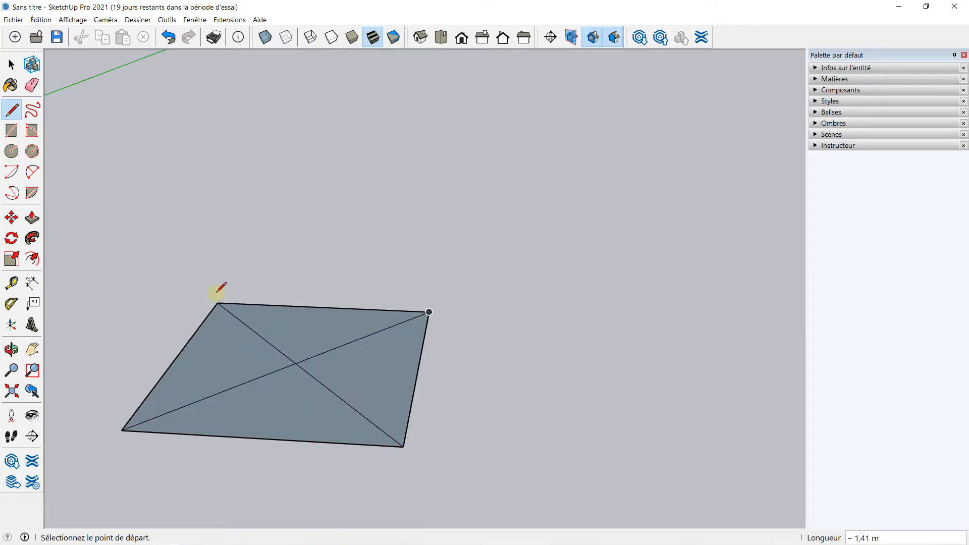
Draw a vertical line about 1.4 m tall from the square's centre along the blue axis
{"action": "left_click", "coordinate": [295, 363]}
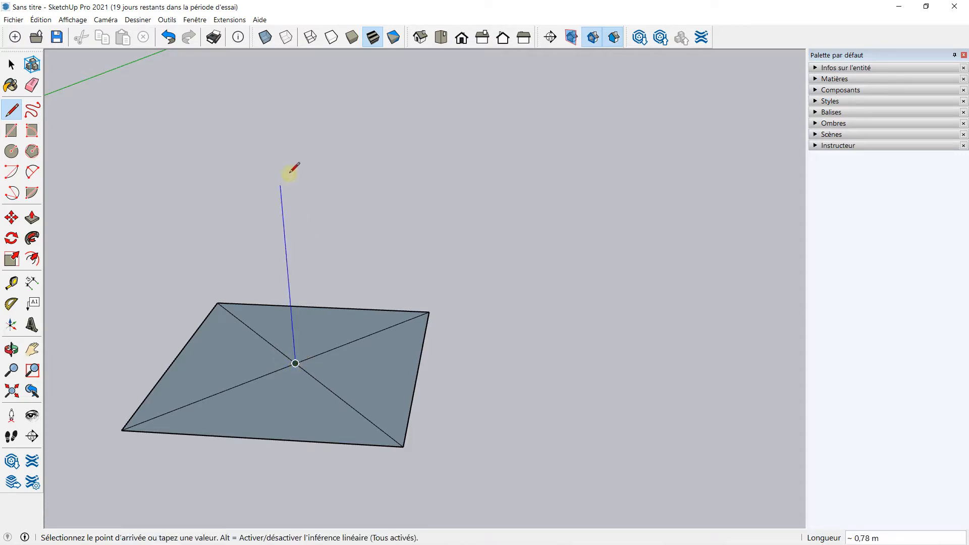
{"action": "scroll", "coordinate": [289, 117], "scroll_direction": "down", "scroll_amount": 3}
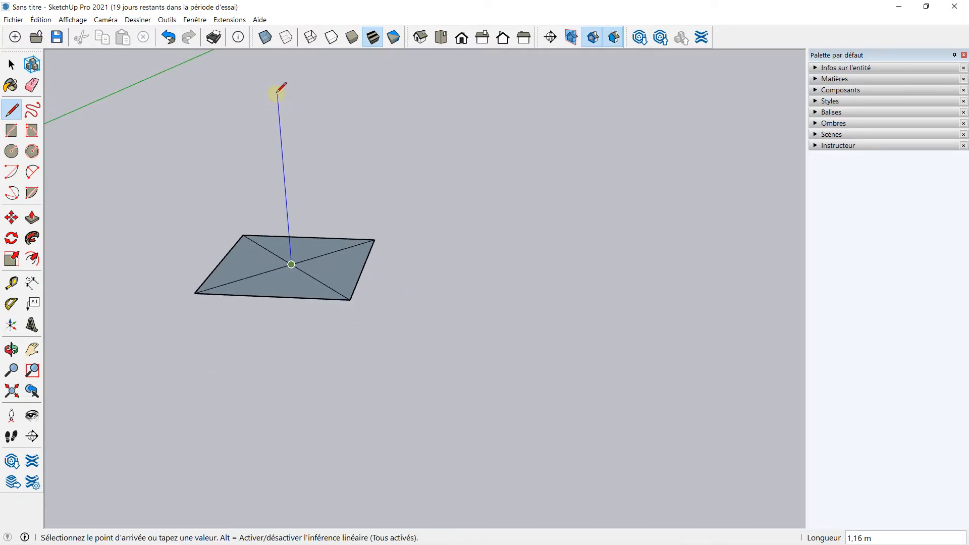
{"action": "middle_click_drag", "start_coordinate": [277, 89], "coordinate": [279, 127]}
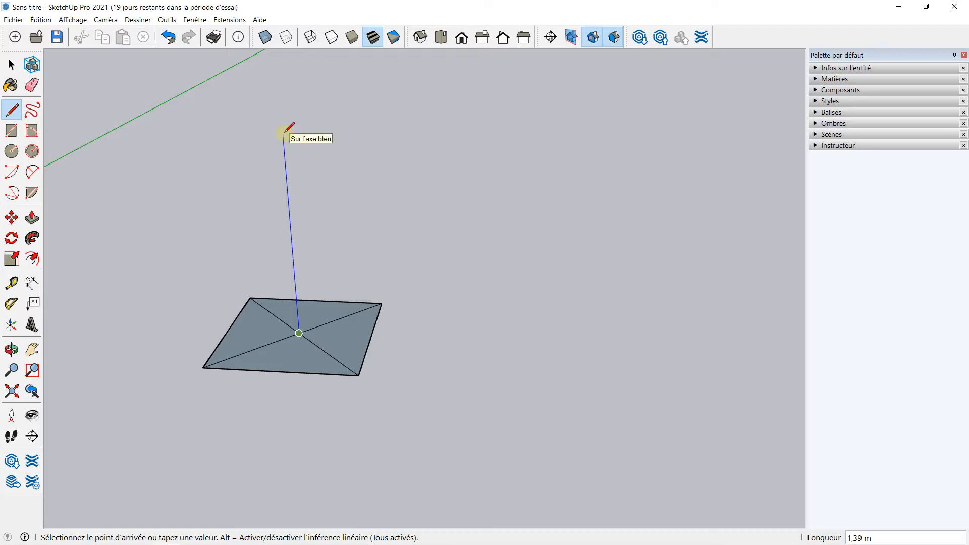
{"action": "left_click", "coordinate": [282, 116]}
{"action": "middle_click_drag", "start_coordinate": [314, 199], "coordinate": [238, 151]}
{"action": "key", "text": "Escape"}
{"action": "mouse_move", "coordinate": [309, 158]}
{"action": "middle_mouse_down"}
{"action": "mouse_move", "coordinate": [266, 185]}
{"action": "mouse_move", "coordinate": [301, 134]}
{"action": "mouse_move", "coordinate": [318, 156]}
{"action": "middle_mouse_up"}
{"action": "scroll", "coordinate": [301, 123], "scroll_direction": "up", "scroll_amount": 2}
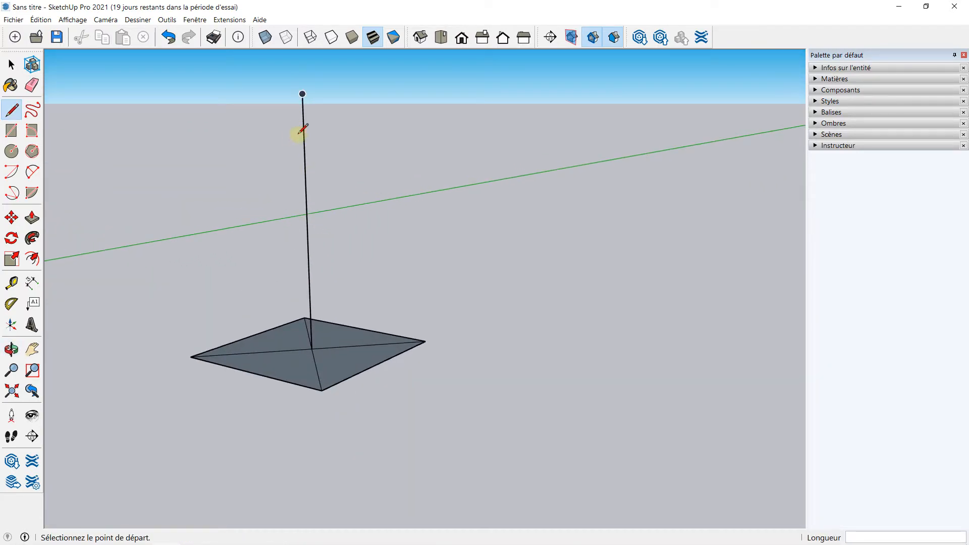
Draw lines from the top of the vertical line down to two adjacent corners of the square
{"action": "left_click", "coordinate": [302, 94]}
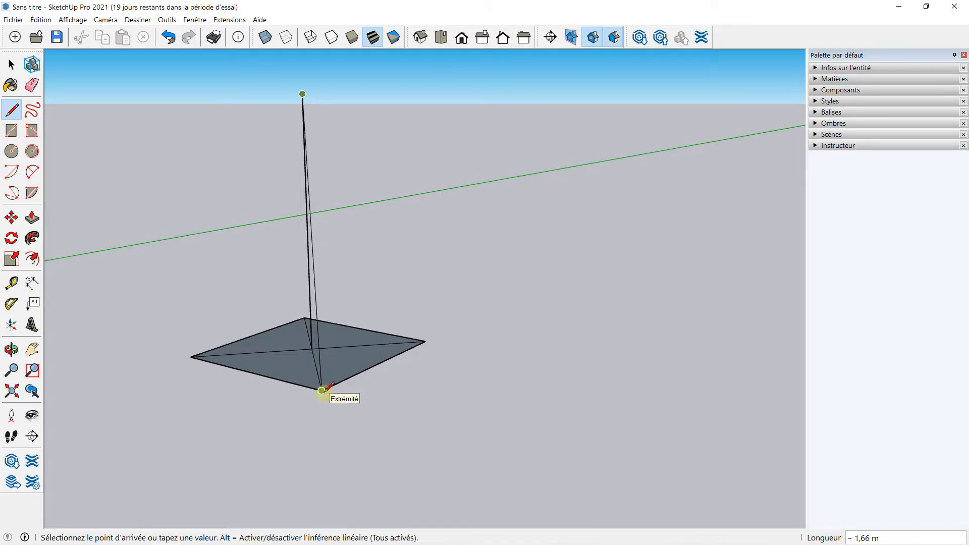
{"action": "left_click", "coordinate": [321, 390]}
{"action": "middle_click_drag", "start_coordinate": [363, 294], "coordinate": [205, 293]}
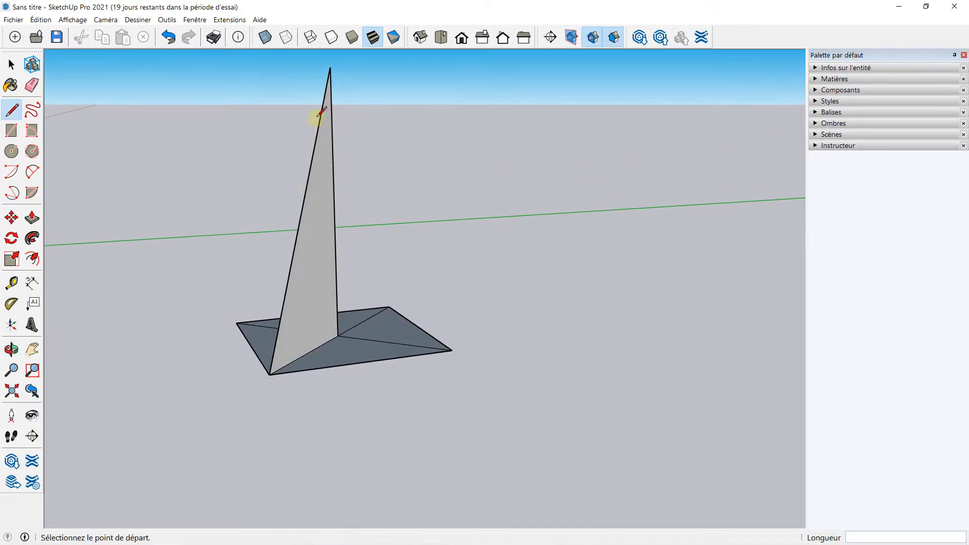
{"action": "left_click", "coordinate": [330, 67]}
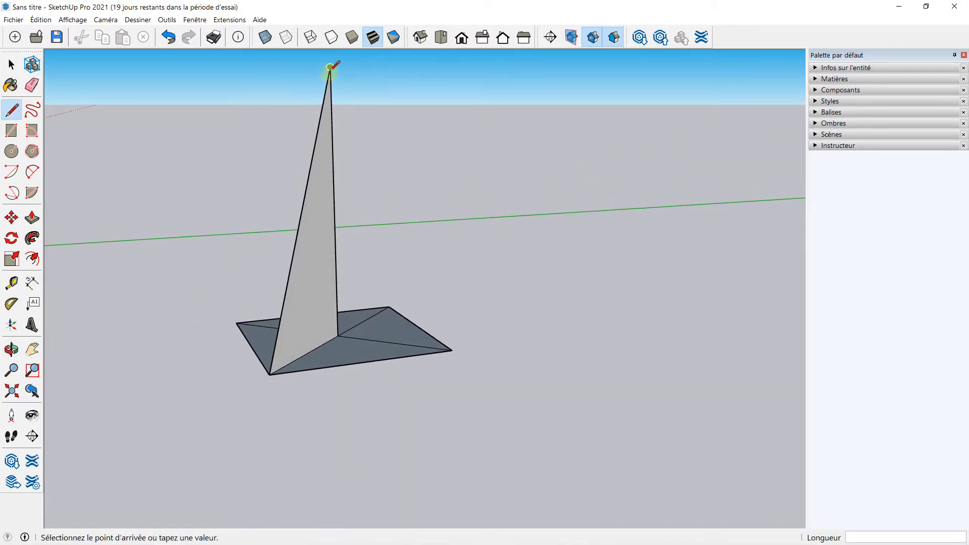
{"action": "left_click", "coordinate": [452, 350]}
Erase the vertical centre line and one slanted edge with the Eraser, leaving a single triangular face
{"action": "middle_click_drag", "start_coordinate": [179, 260], "coordinate": [412, 171]}
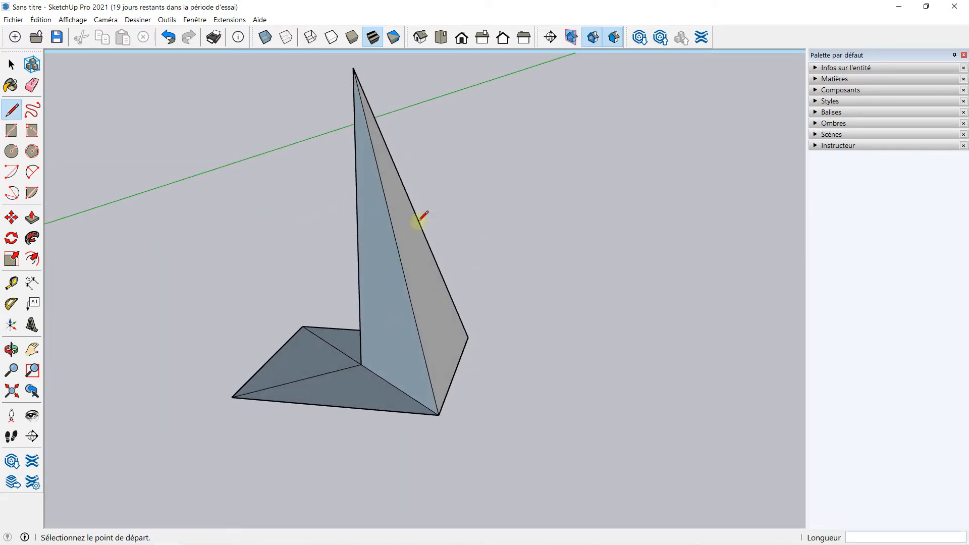
{"action": "left_click", "coordinate": [32, 85]}
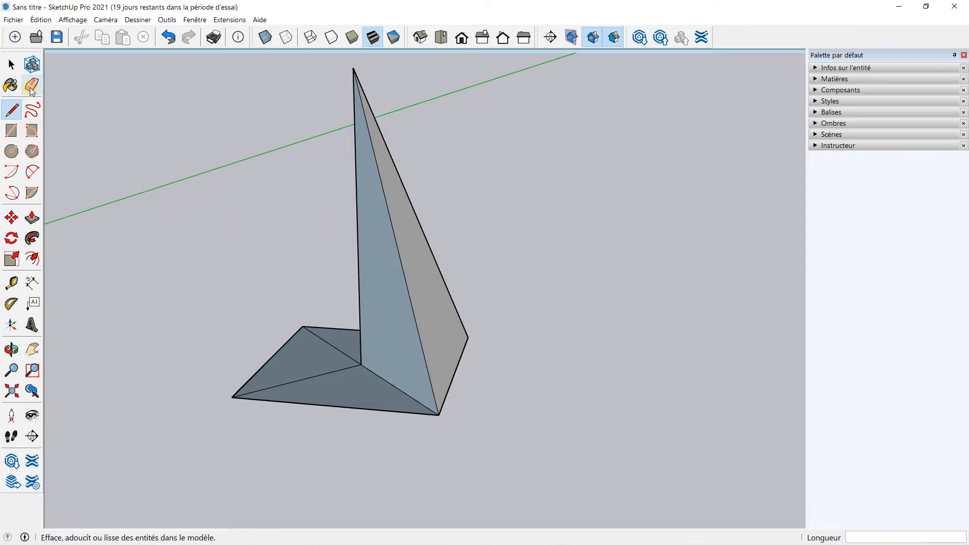
{"action": "middle_click_drag", "start_coordinate": [300, 197], "coordinate": [377, 187]}
{"action": "left_click", "coordinate": [359, 170]}
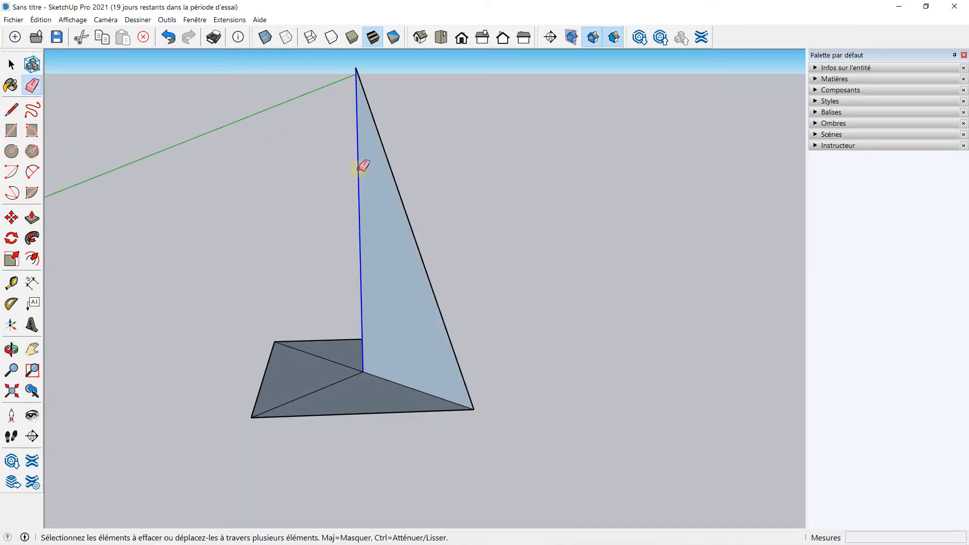
{"action": "mouse_move", "coordinate": [407, 205]}
{"action": "middle_mouse_down"}
{"action": "mouse_move", "coordinate": [287, 258]}
{"action": "mouse_move", "coordinate": [350, 205]}
{"action": "mouse_move", "coordinate": [355, 160]}
{"action": "mouse_move", "coordinate": [268, 225]}
{"action": "mouse_move", "coordinate": [126, 162]}
{"action": "middle_mouse_up"}
Select the triangular face with its edges and copy it with Move to a point about 1.24 m away
{"action": "left_click", "coordinate": [11, 65]}
{"action": "scroll", "coordinate": [324, 233], "scroll_direction": "down", "scroll_amount": 3}
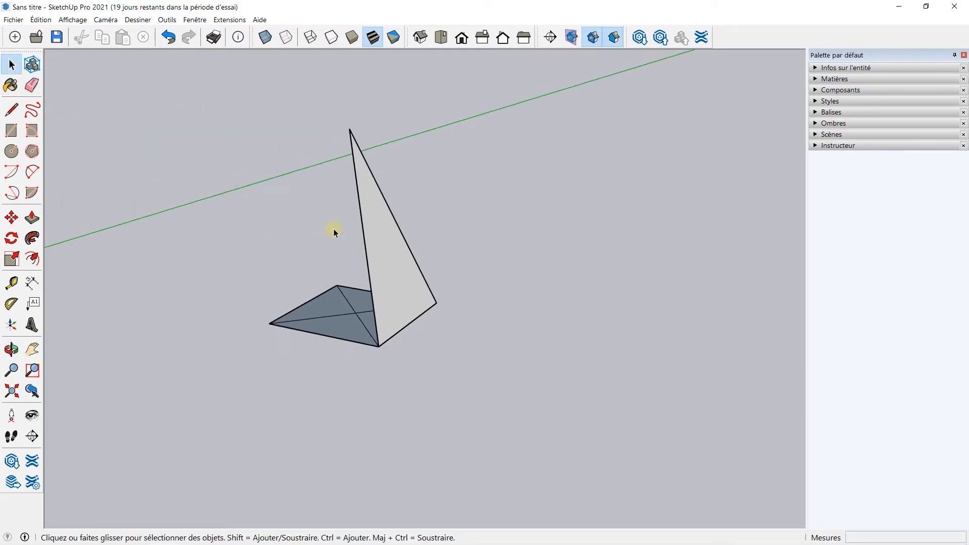
{"action": "middle_click_drag", "start_coordinate": [324, 233], "coordinate": [325, 227]}
{"action": "left_click", "coordinate": [377, 220]}
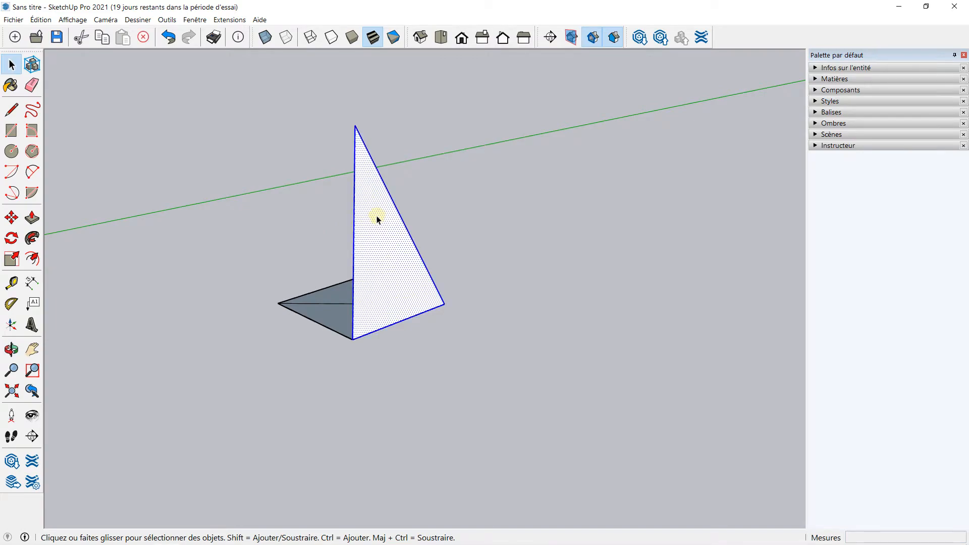
{"action": "scroll", "coordinate": [401, 252], "scroll_direction": "up", "scroll_amount": 1}
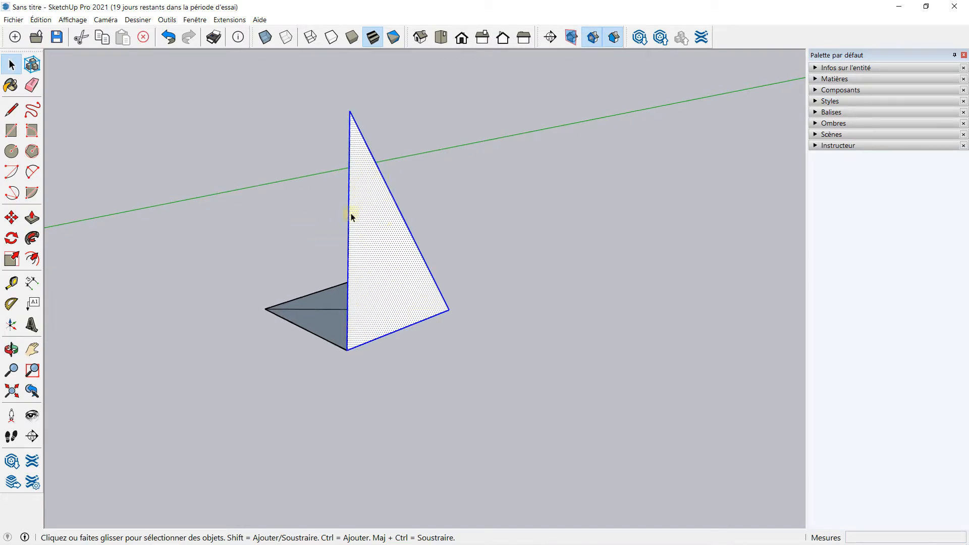
{"action": "left_click", "coordinate": [405, 192]}
{"action": "left_click", "coordinate": [380, 203]}
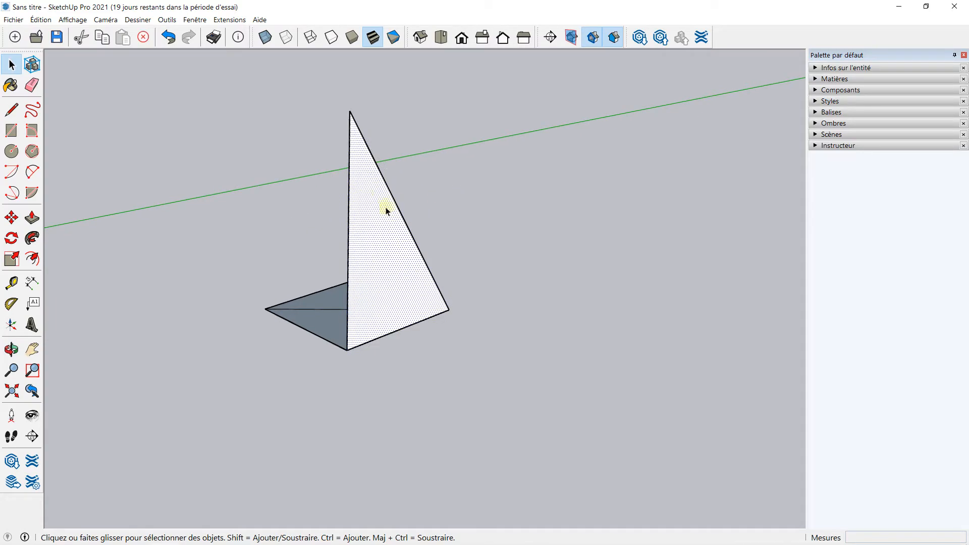
{"action": "double_click", "coordinate": [373, 218]}
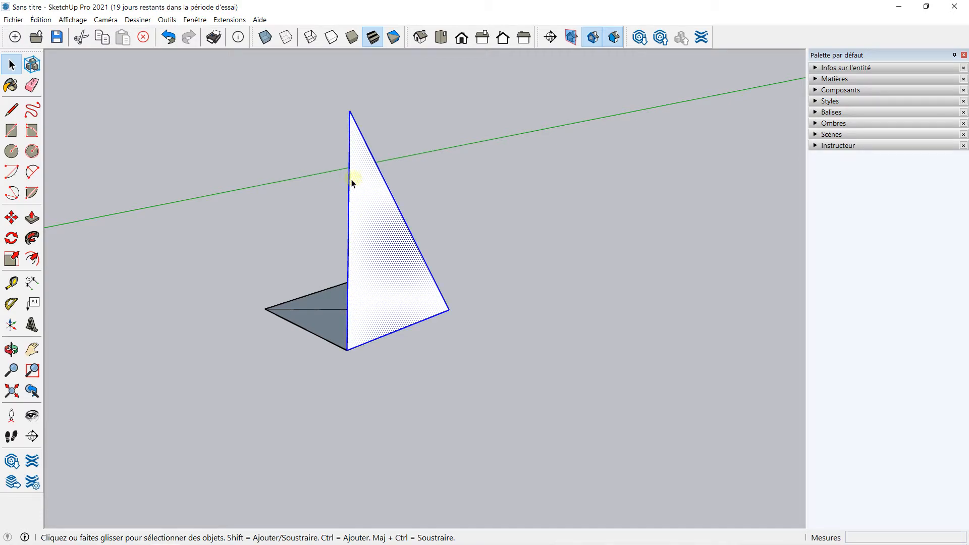
{"action": "middle_click_drag", "start_coordinate": [370, 262], "coordinate": [428, 240]}
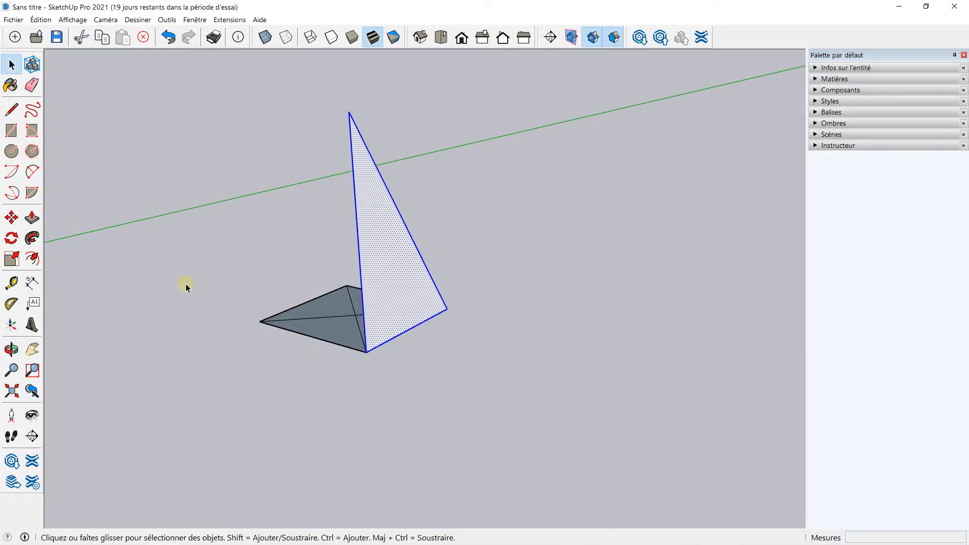
{"action": "left_click", "coordinate": [16, 218]}
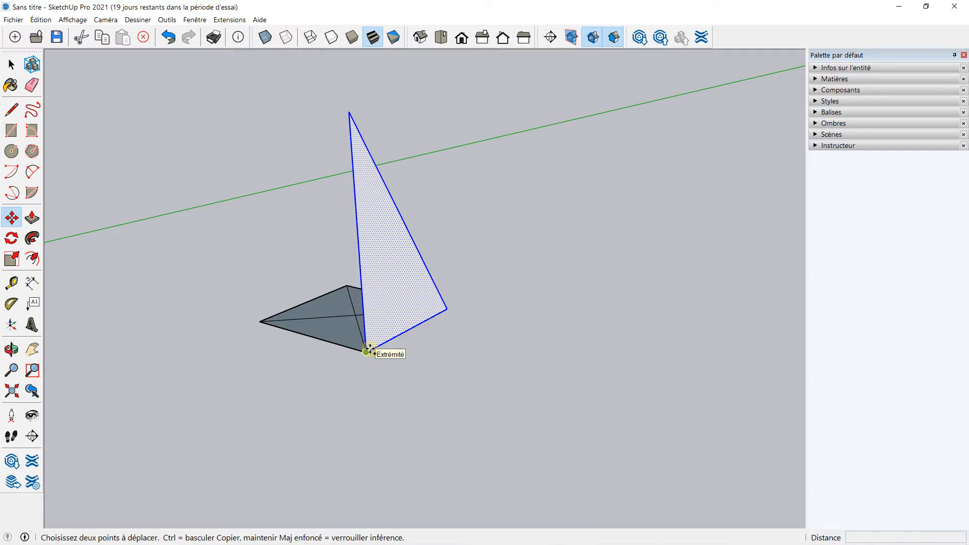
{"action": "key", "text": "ctrl"}
{"action": "left_click", "coordinate": [366, 352]}
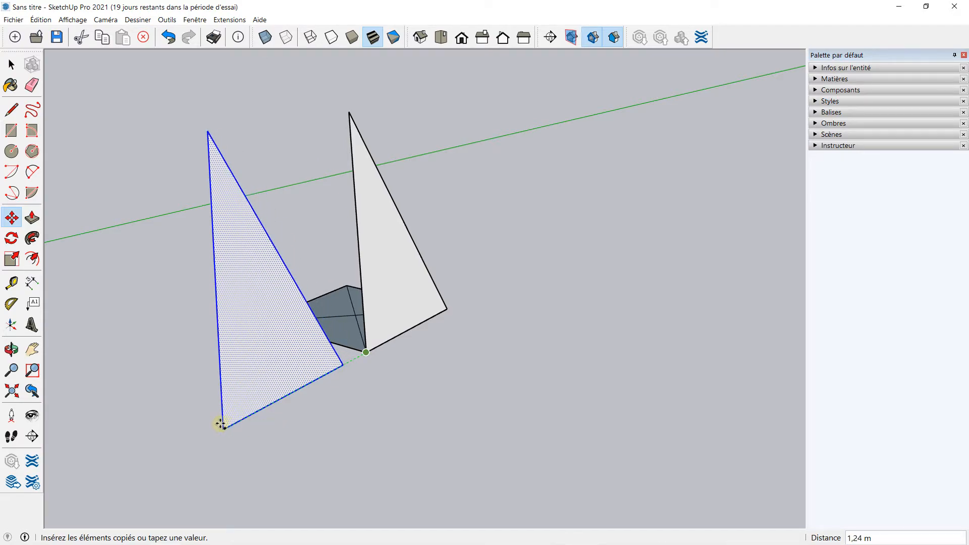
{"action": "left_click", "coordinate": [220, 424]}
{"action": "middle_click_drag", "start_coordinate": [316, 322], "coordinate": [325, 300]}
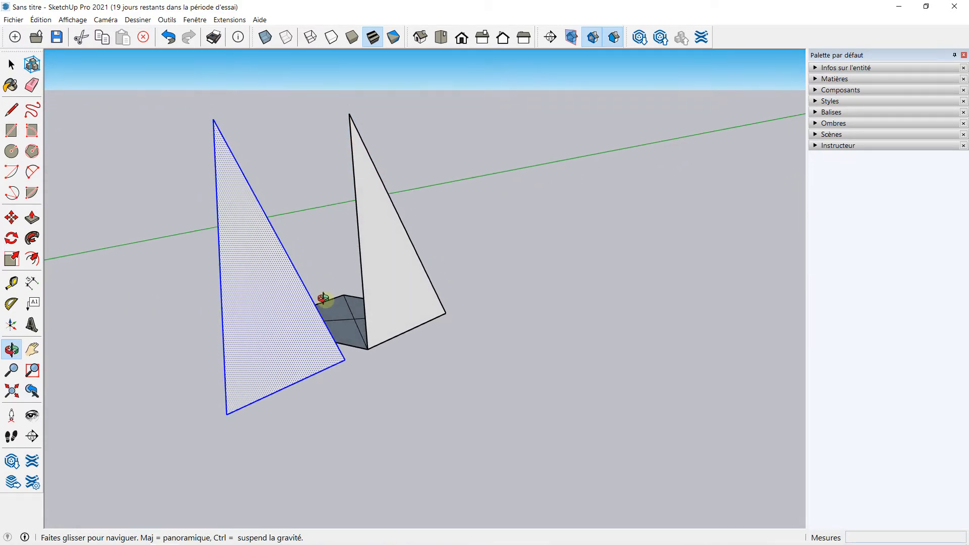
Rotate the copied triangle 90° about its base corner with the Rotate tool
{"action": "left_click", "coordinate": [14, 243]}
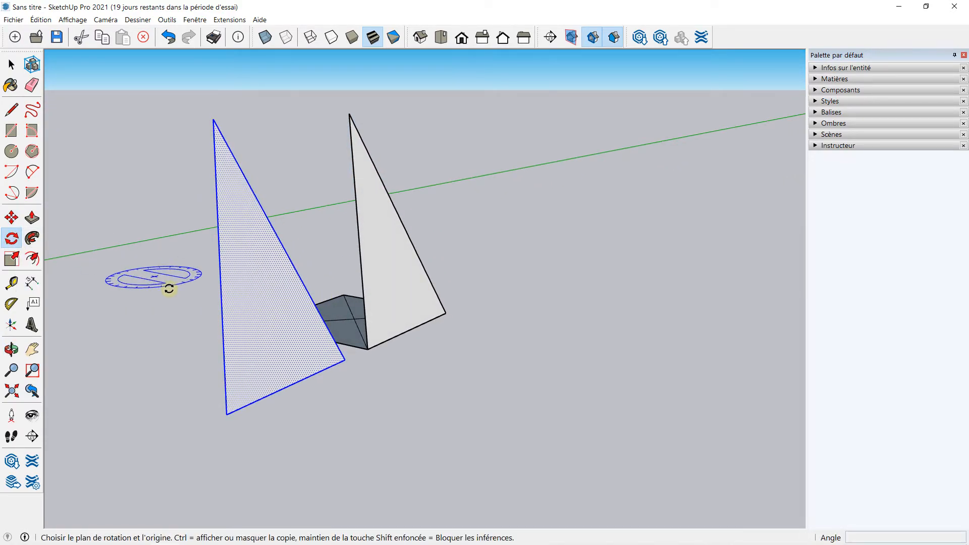
{"action": "left_click", "coordinate": [225, 414]}
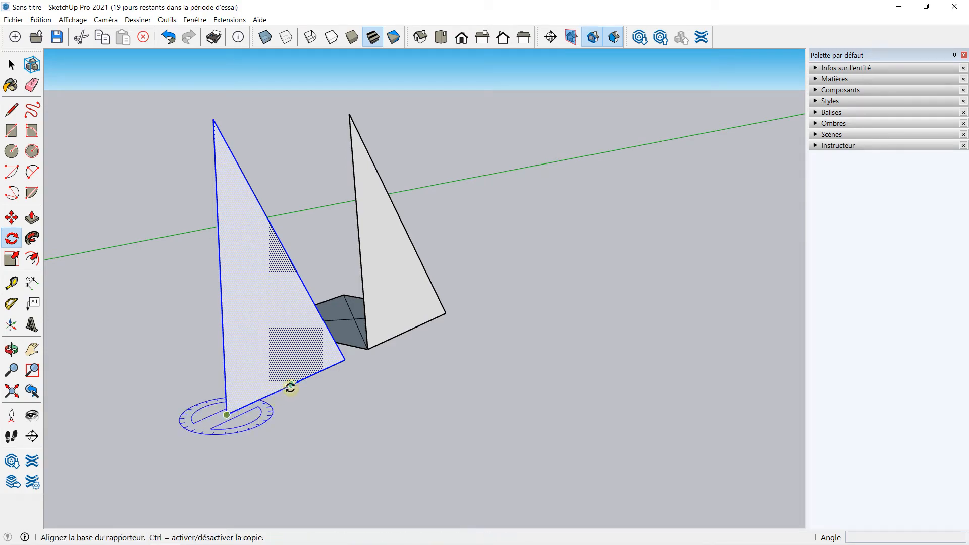
{"action": "left_click", "coordinate": [344, 360]}
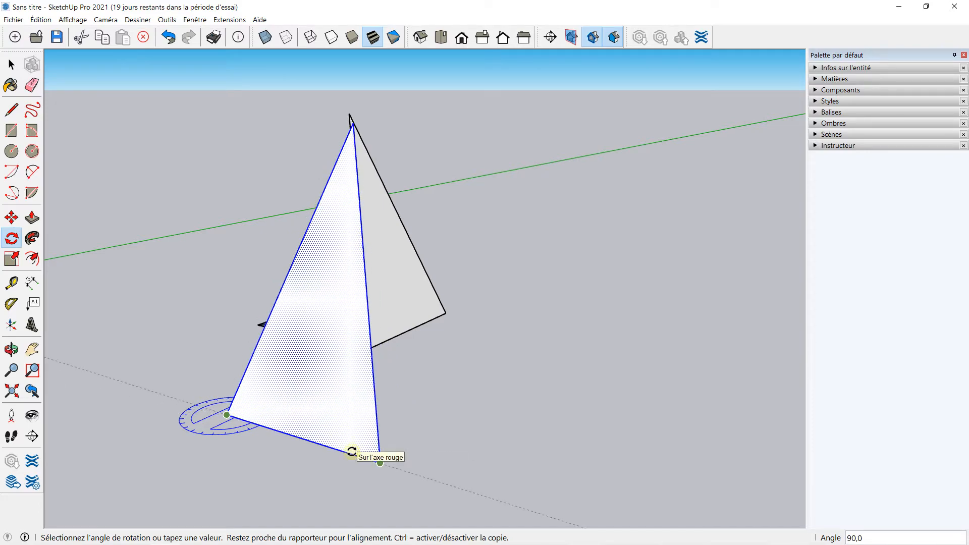
{"action": "left_click", "coordinate": [351, 450]}
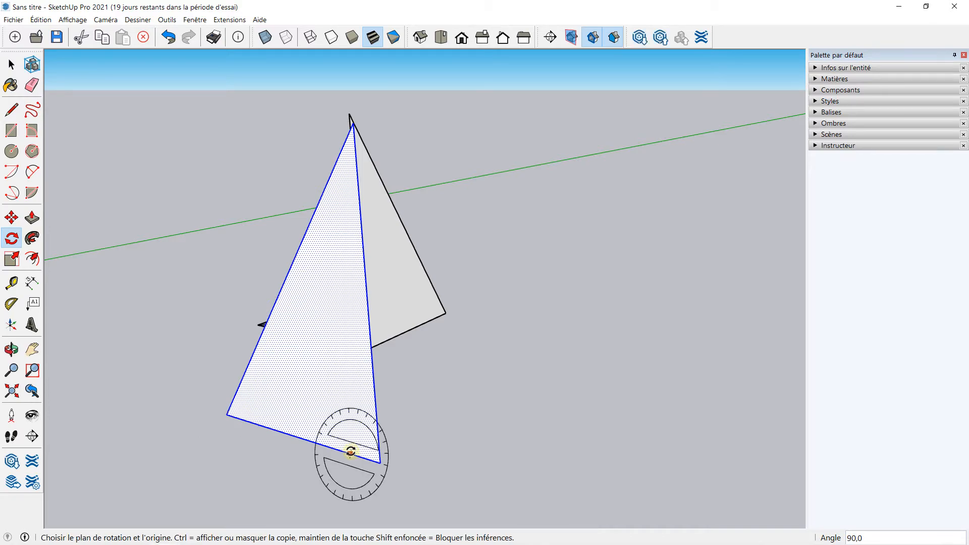
{"action": "middle_click_drag", "start_coordinate": [205, 379], "coordinate": [471, 318]}
{"action": "mouse_move", "coordinate": [279, 327]}
{"action": "middle_mouse_down"}
{"action": "mouse_move", "coordinate": [514, 288]}
{"action": "mouse_move", "coordinate": [314, 322]}
{"action": "mouse_move", "coordinate": [331, 328]}
{"action": "mouse_move", "coordinate": [268, 324]}
{"action": "middle_mouse_up"}
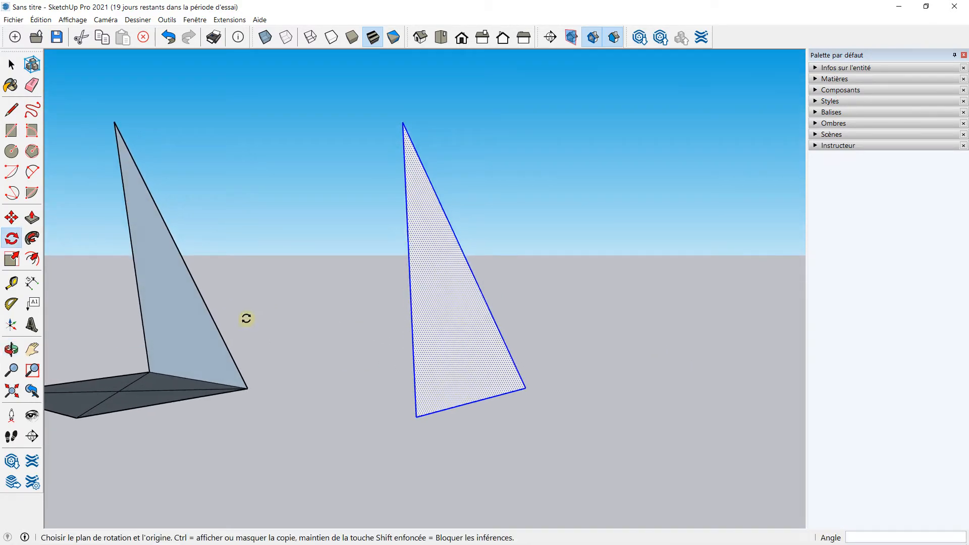
Move the rotated triangle so its base corner snaps onto the square's corner, forming a second pyramid face
{"action": "left_click", "coordinate": [11, 217]}
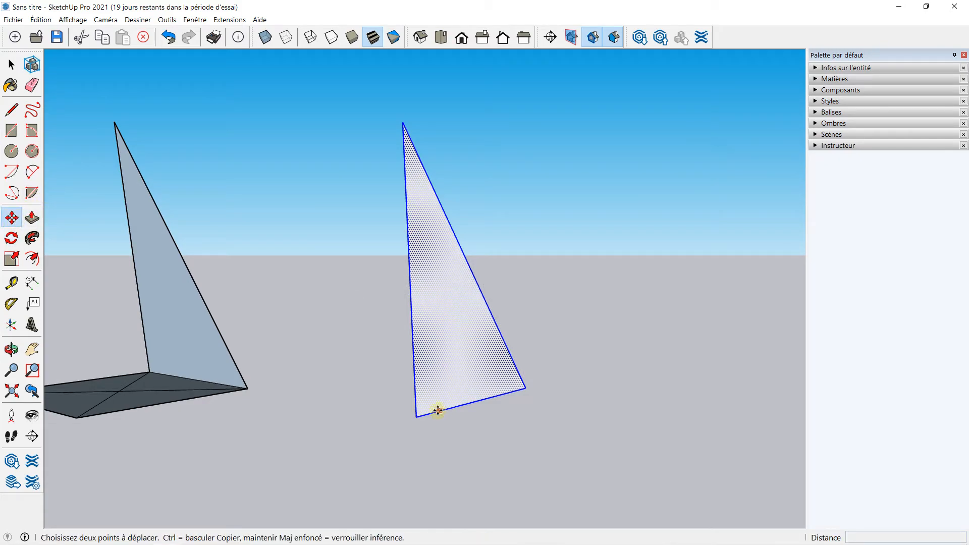
{"action": "left_click", "coordinate": [417, 417]}
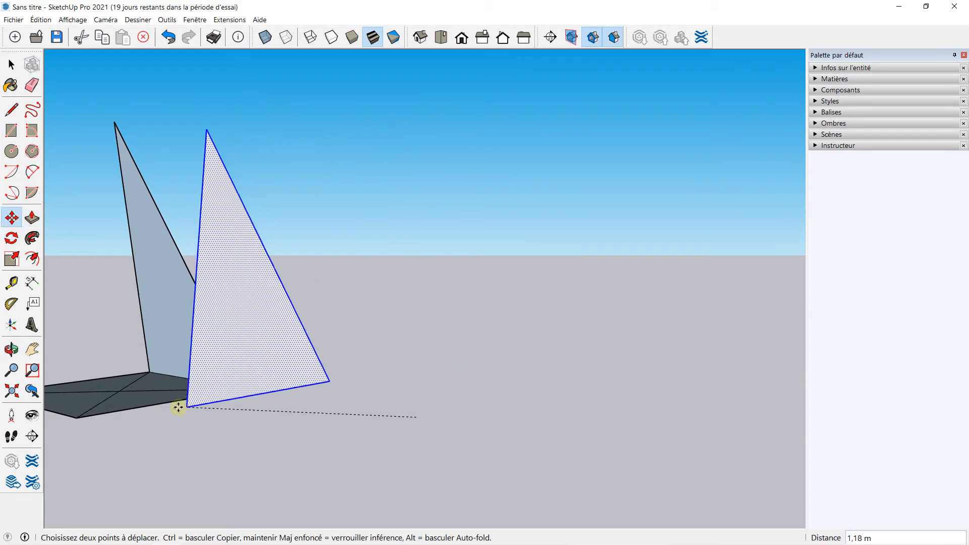
{"action": "left_click", "coordinate": [78, 417]}
{"action": "middle_click_drag", "start_coordinate": [113, 345], "coordinate": [342, 349]}
{"action": "scroll", "coordinate": [321, 347], "scroll_direction": "down", "scroll_amount": 3}
{"action": "middle_click_drag", "start_coordinate": [203, 324], "coordinate": [205, 283]}
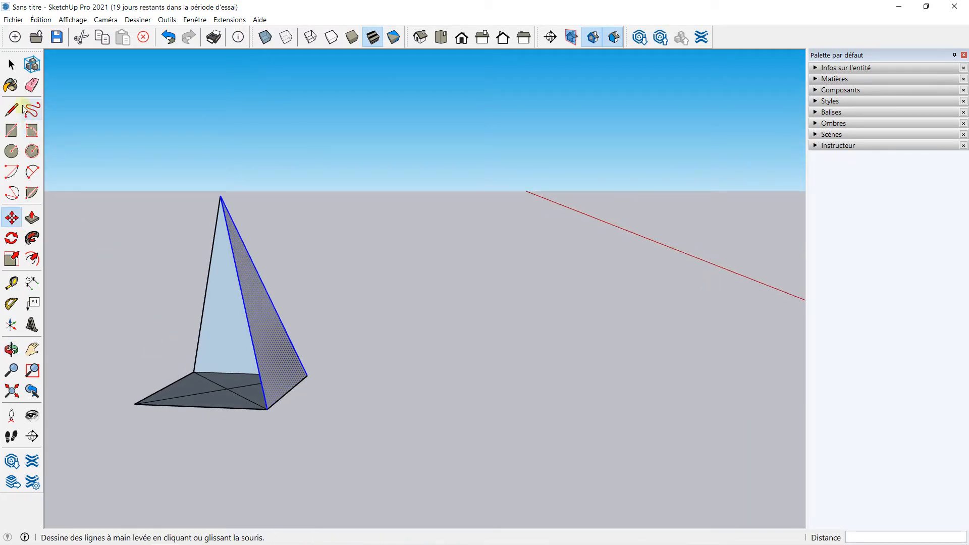
Select the second triangular face and copy it with Move to a spot beside the pyramid
{"action": "left_click", "coordinate": [11, 66]}
{"action": "left_click", "coordinate": [295, 214]}
{"action": "left_click", "coordinate": [276, 352]}
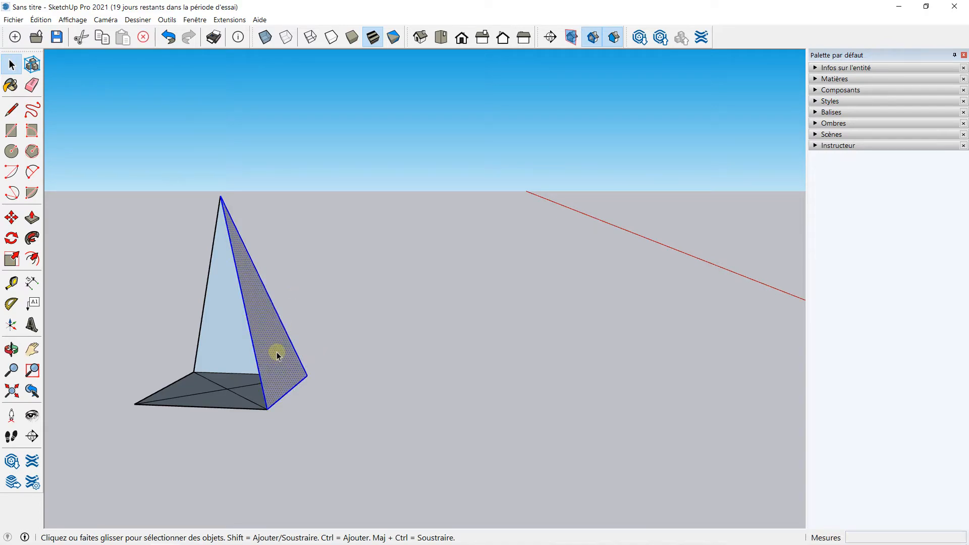
{"action": "scroll", "coordinate": [65, 262], "scroll_direction": "down", "scroll_amount": 2}
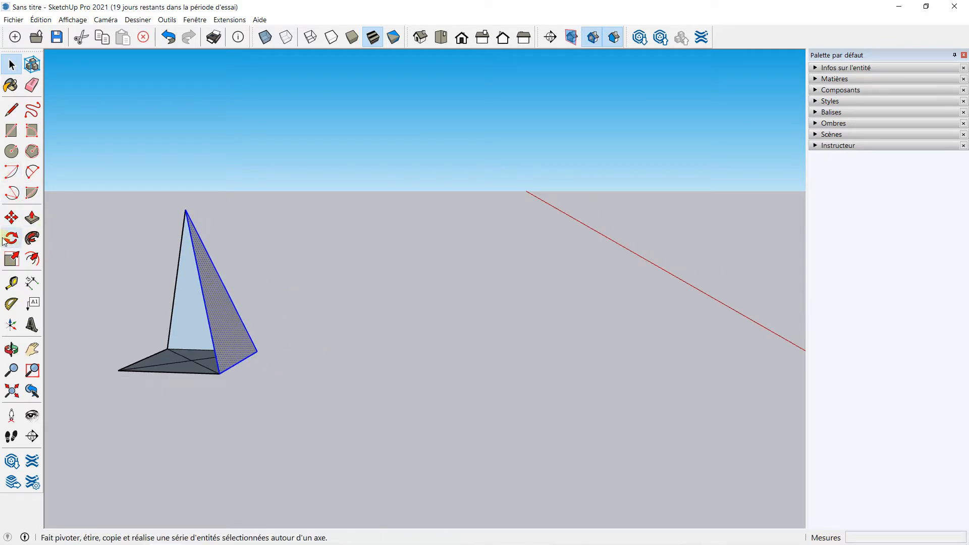
{"action": "left_click", "coordinate": [11, 217]}
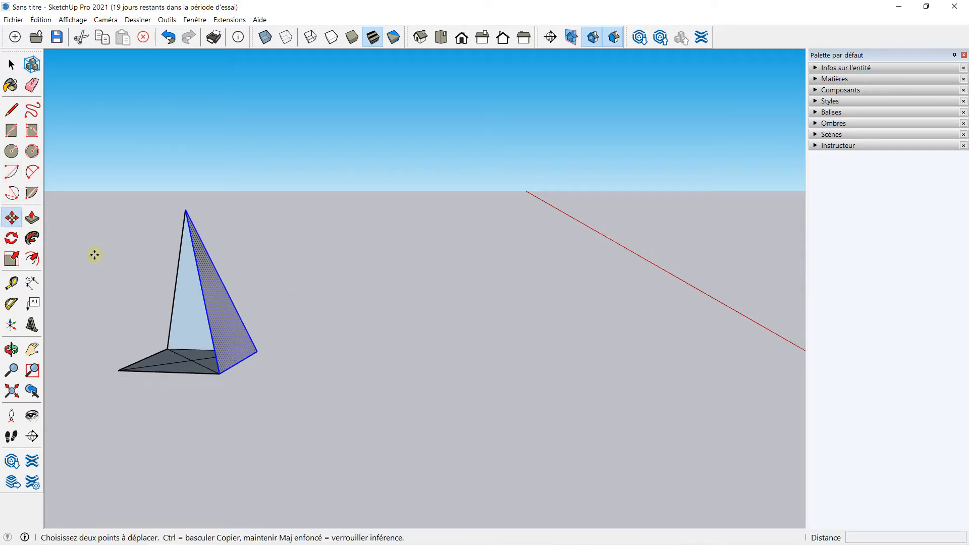
{"action": "key", "text": "ctrl"}
{"action": "left_click", "coordinate": [220, 374]}
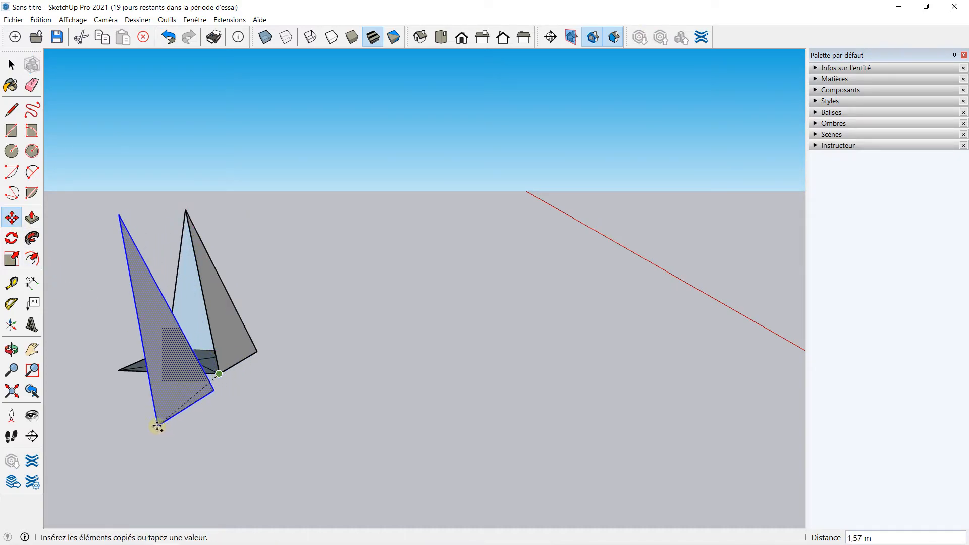
{"action": "left_click", "coordinate": [139, 423]}
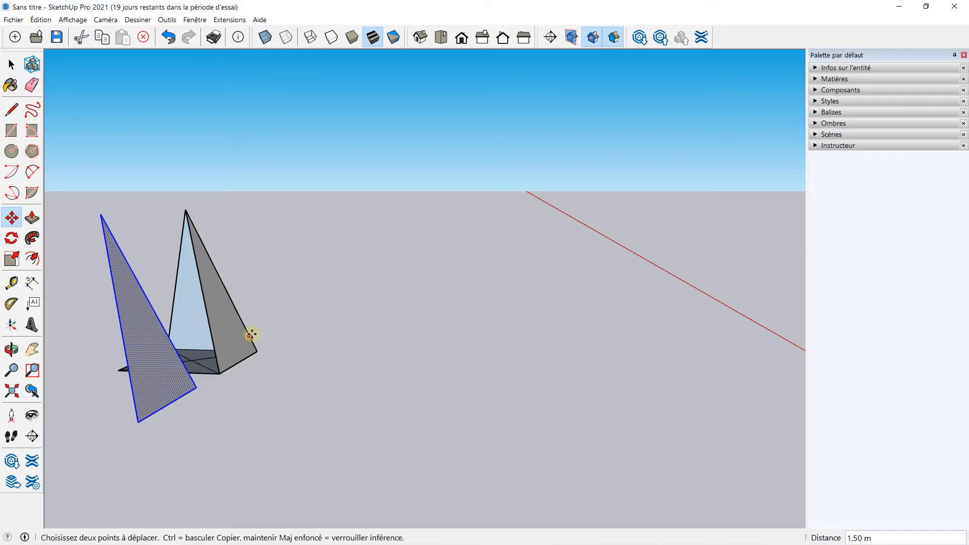
Rotate the copied triangle 90° about its base corner with the rotation plane locked horizontal
{"action": "middle_click_drag", "start_coordinate": [251, 275], "coordinate": [113, 335]}
{"action": "scroll", "coordinate": [113, 335], "scroll_direction": "up", "scroll_amount": 2}
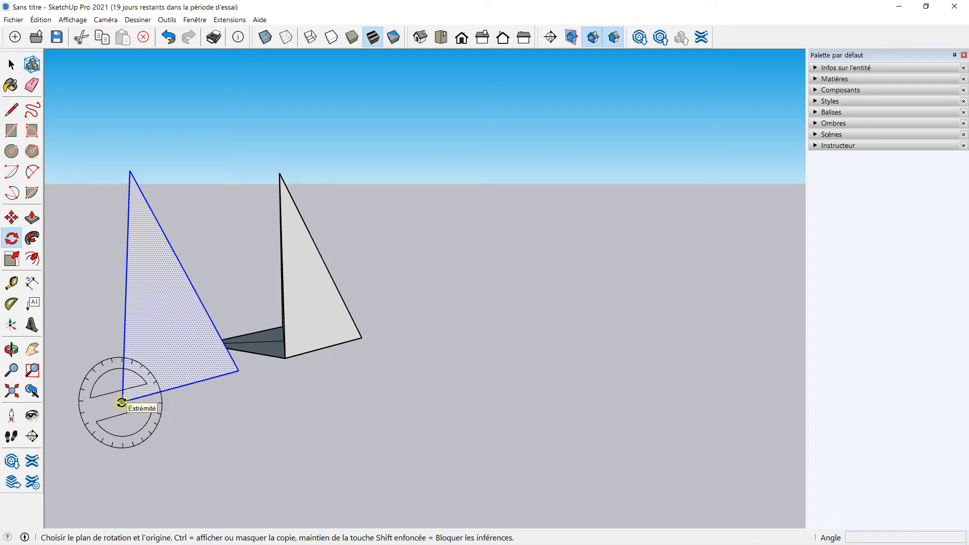
{"action": "key", "text": "Right"}
{"action": "key", "text": "Up"}
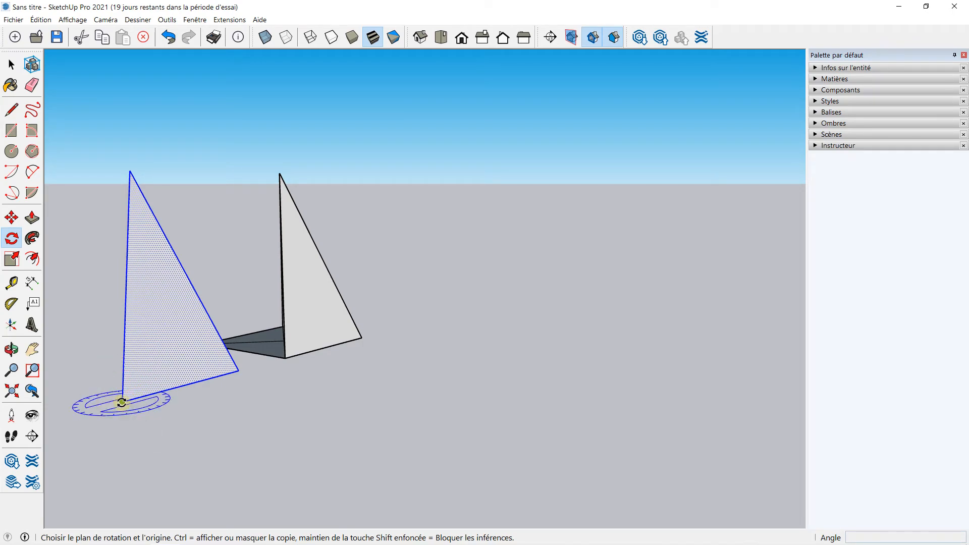
{"action": "left_click", "coordinate": [121, 402]}
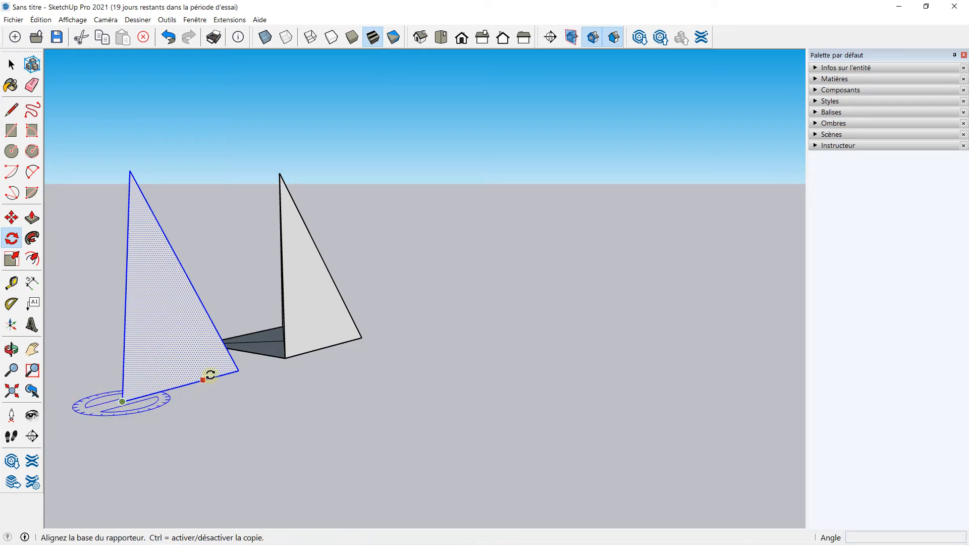
{"action": "left_click", "coordinate": [237, 368]}
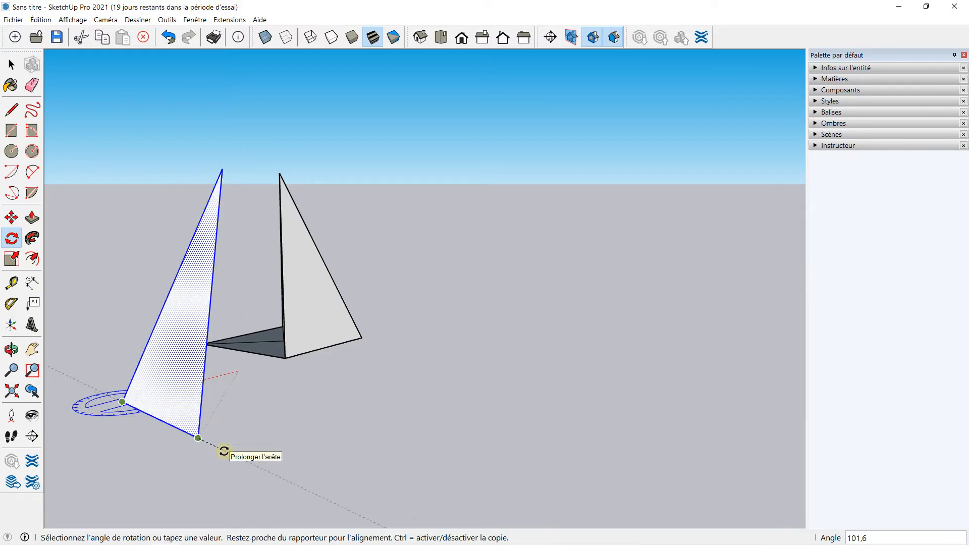
{"action": "left_click", "coordinate": [246, 438]}
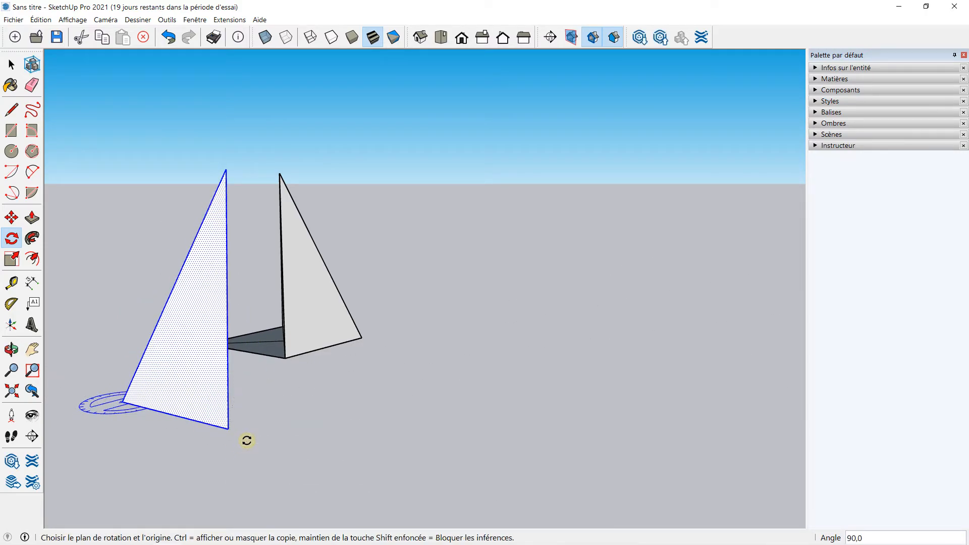
Move the rotated copy onto the next corner of the square to form the third pyramid face
{"action": "middle_click_drag", "start_coordinate": [178, 355], "coordinate": [180, 285]}
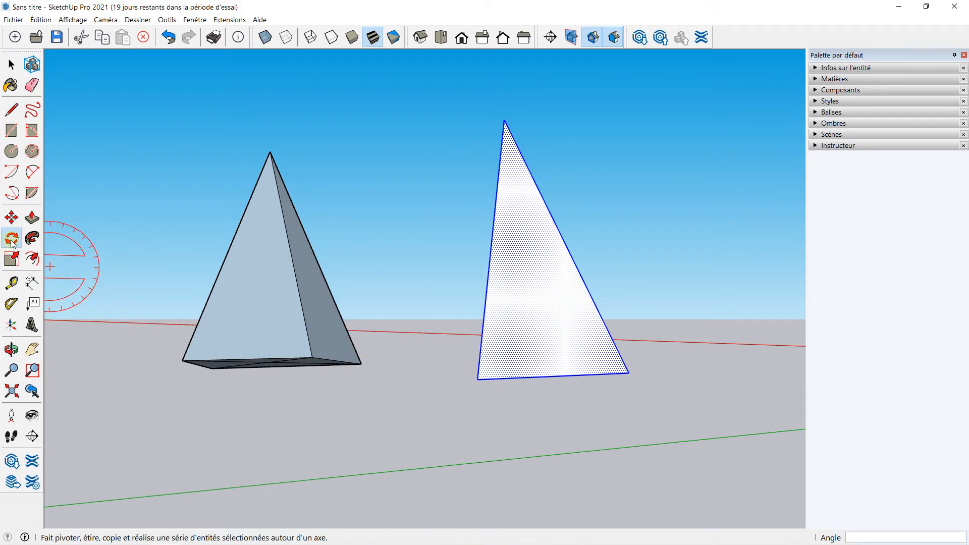
{"action": "left_click", "coordinate": [11, 218]}
{"action": "left_click", "coordinate": [478, 378]}
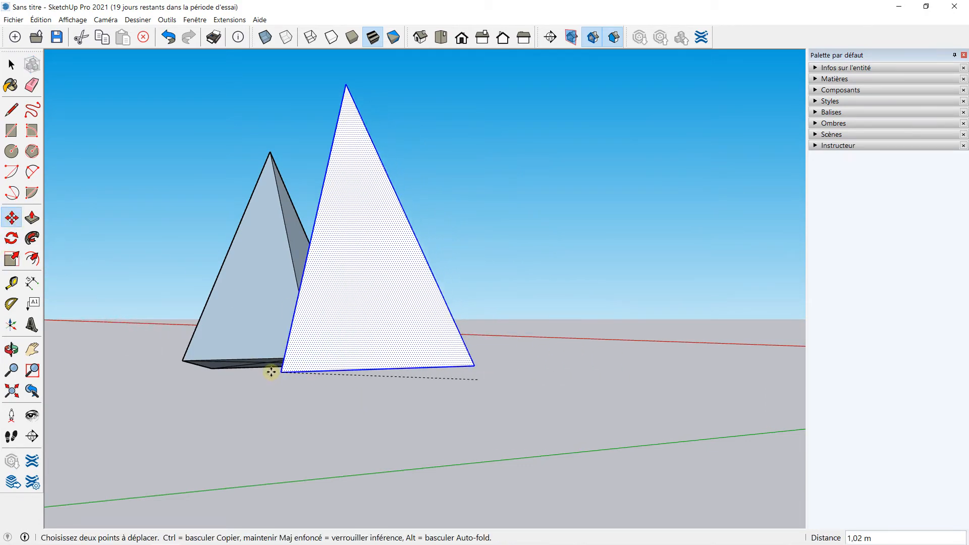
{"action": "middle_click_drag", "start_coordinate": [214, 369], "coordinate": [239, 416]}
{"action": "left_click", "coordinate": [229, 405]}
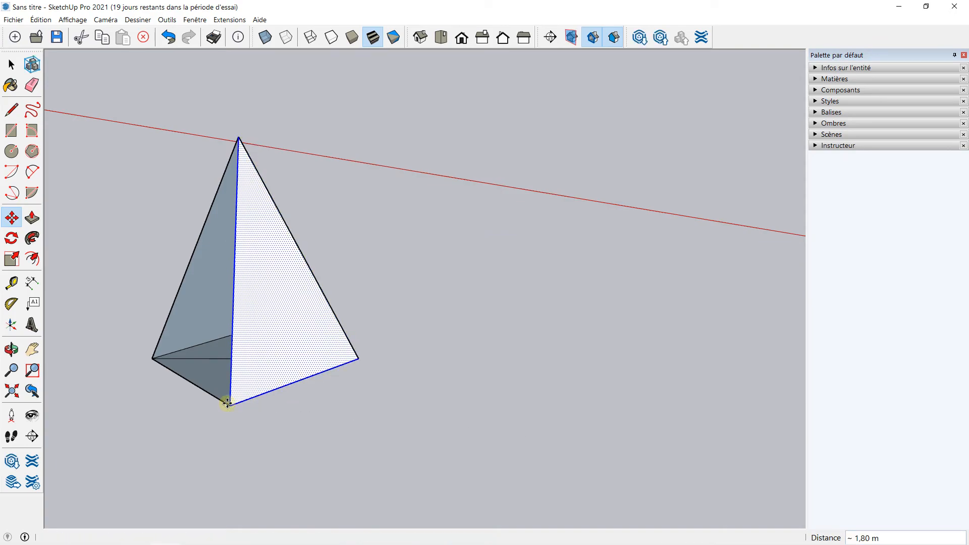
Select the third face with its edges and copy it with Move away from the pyramid
{"action": "middle_click_drag", "start_coordinate": [168, 393], "coordinate": [243, 343]}
{"action": "left_click", "coordinate": [11, 64]}
{"action": "double_click", "coordinate": [266, 272]}
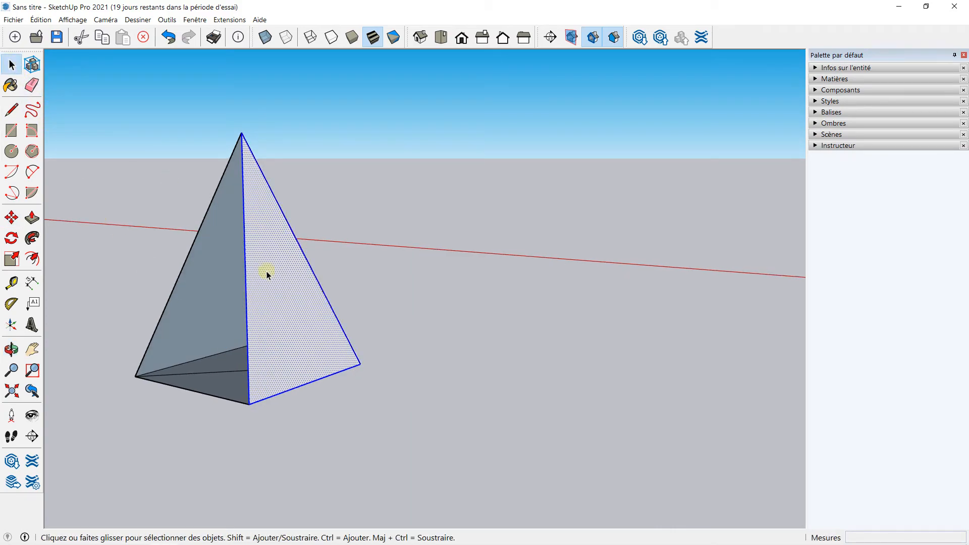
{"action": "scroll", "coordinate": [267, 296], "scroll_direction": "down", "scroll_amount": 1}
{"action": "scroll", "coordinate": [267, 295], "scroll_direction": "down", "scroll_amount": 2}
{"action": "middle_click_drag", "start_coordinate": [221, 314], "coordinate": [313, 319]}
{"action": "scroll", "coordinate": [312, 319], "scroll_direction": "up", "scroll_amount": 1}
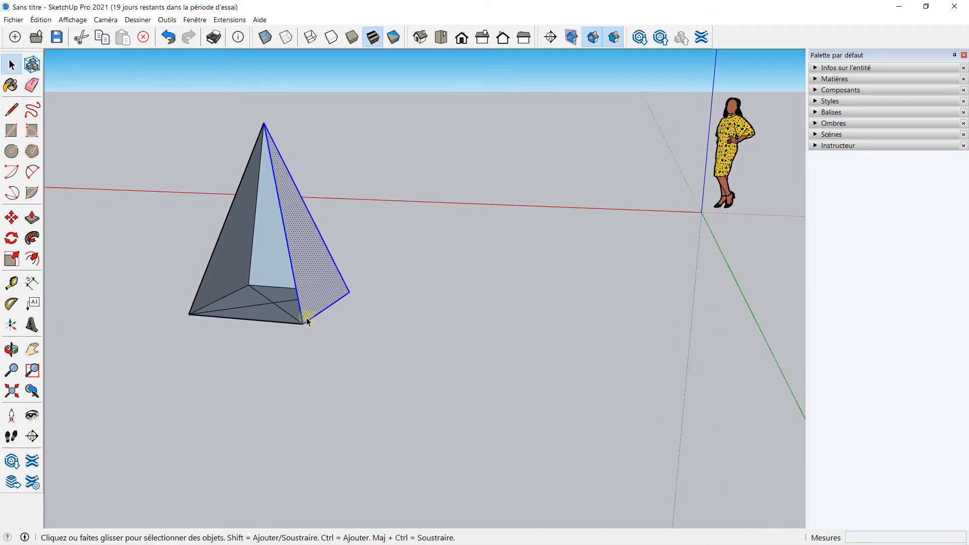
{"action": "left_click", "coordinate": [11, 217]}
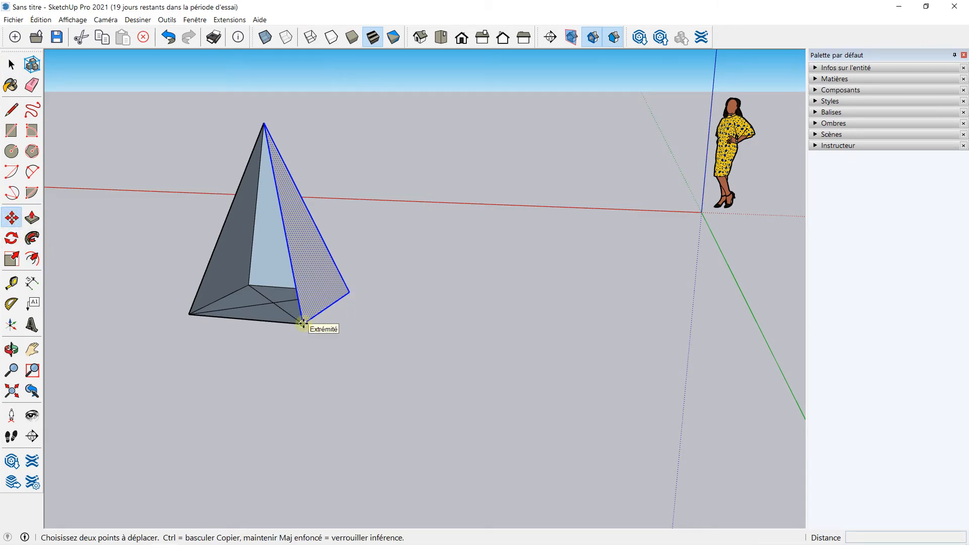
{"action": "key", "text": "ctrl"}
{"action": "left_click", "coordinate": [302, 324]}
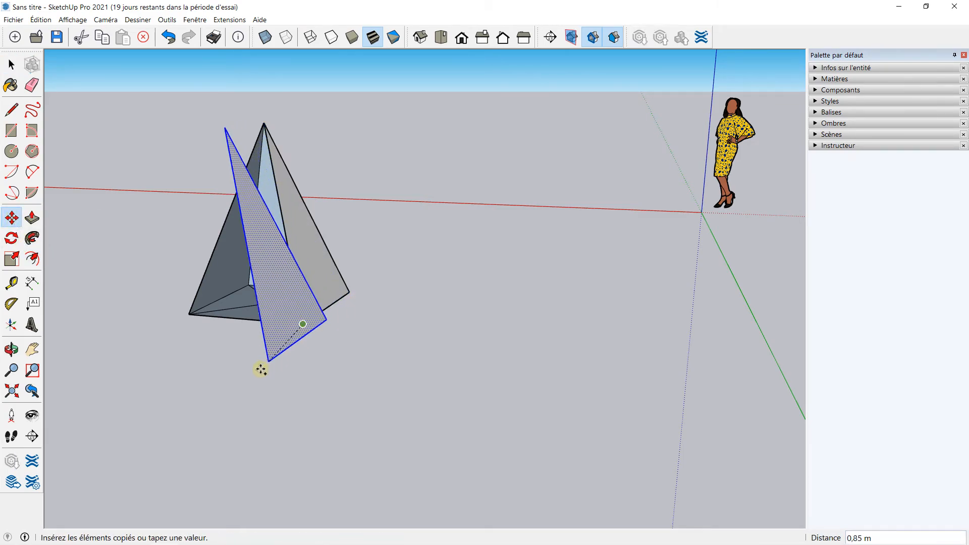
{"action": "left_click", "coordinate": [180, 413]}
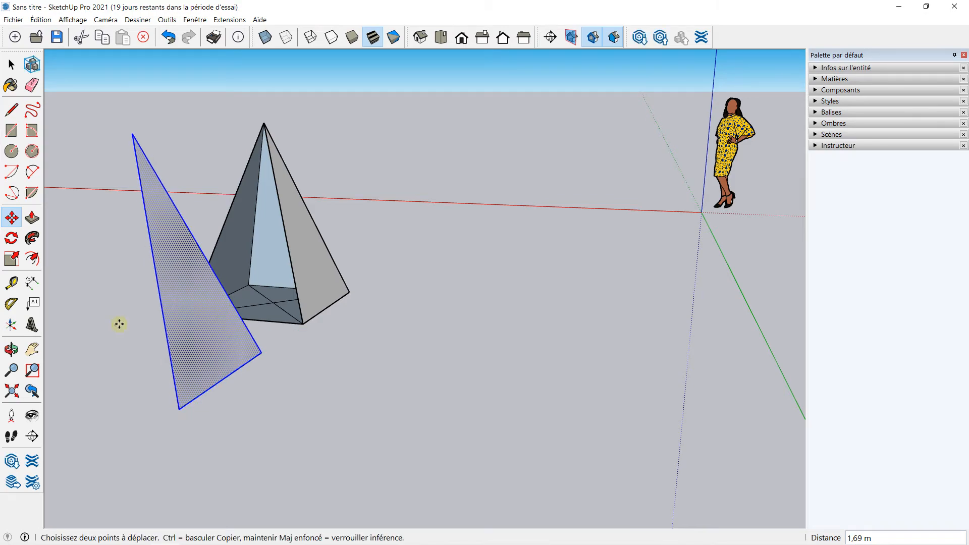
Rotate the new copy about its base corner on a horizontal plane to face the open side
{"action": "left_click", "coordinate": [11, 238]}
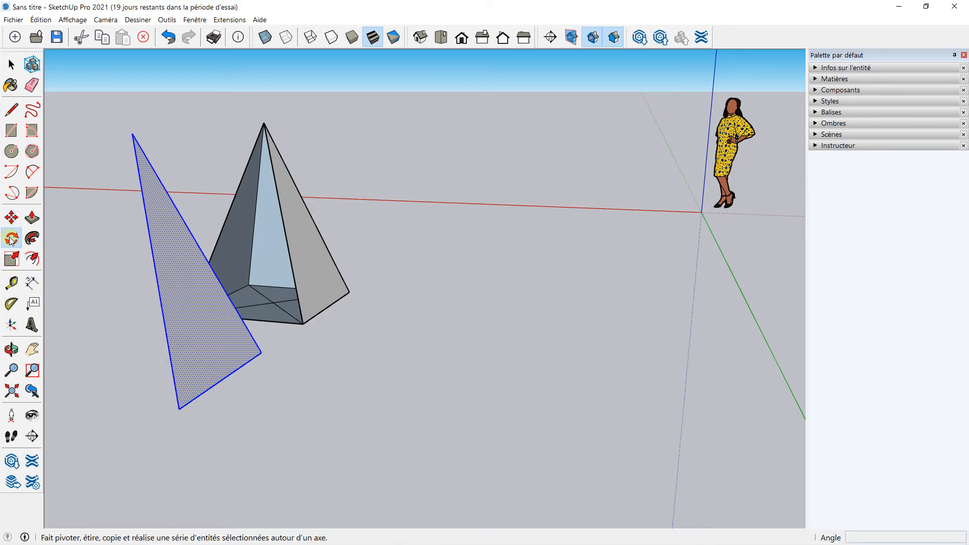
{"action": "key", "text": "Left"}
{"action": "key", "text": "Up"}
{"action": "left_click", "coordinate": [177, 407]}
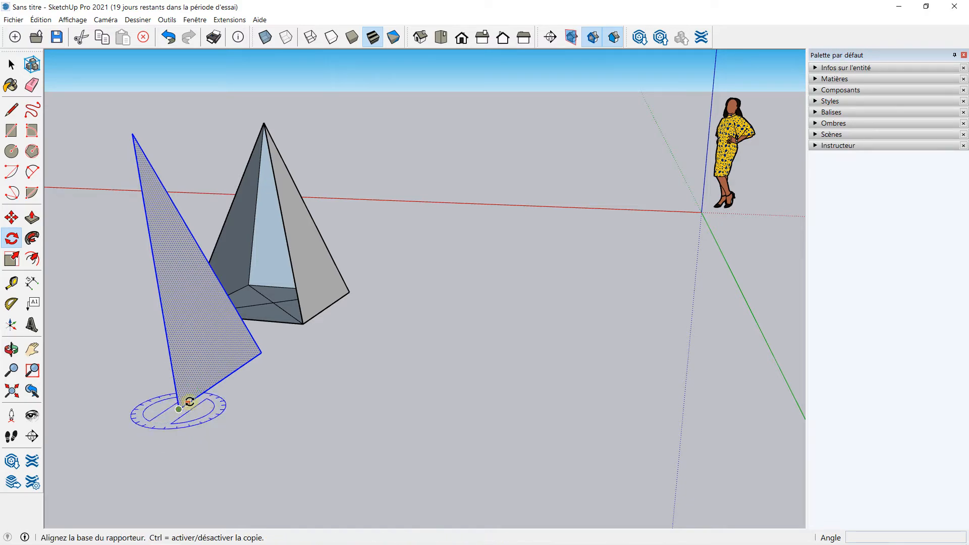
{"action": "left_click", "coordinate": [260, 351]}
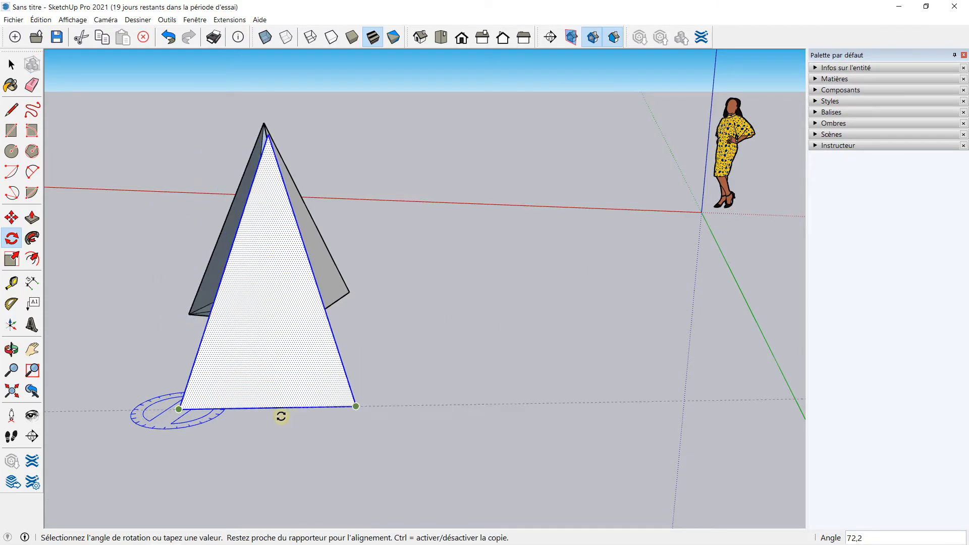
{"action": "left_click", "coordinate": [281, 424]}
Move the rotated triangle onto the remaining corner to close the pyramid's fourth face
{"action": "middle_click_drag", "start_coordinate": [217, 372], "coordinate": [426, 338]}
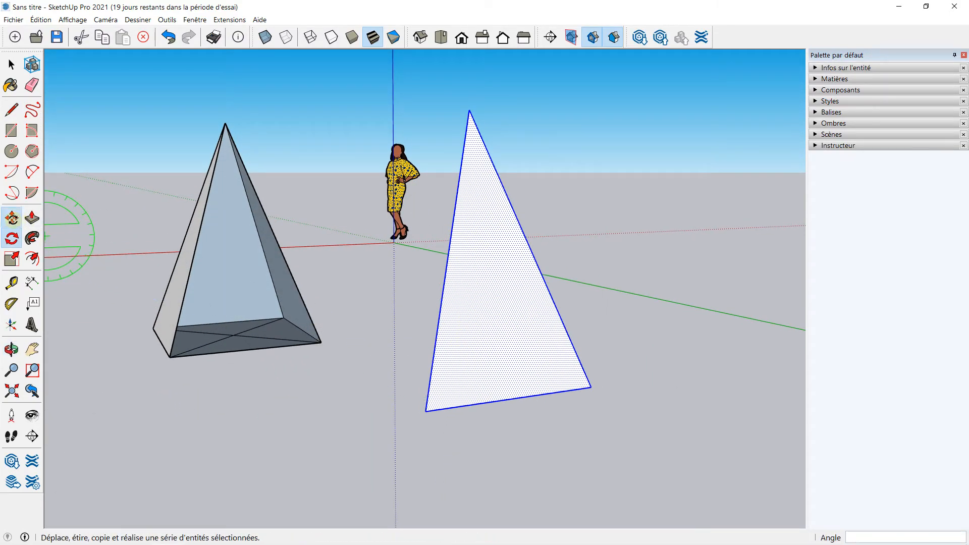
{"action": "left_click", "coordinate": [12, 218]}
{"action": "left_click", "coordinate": [428, 410]}
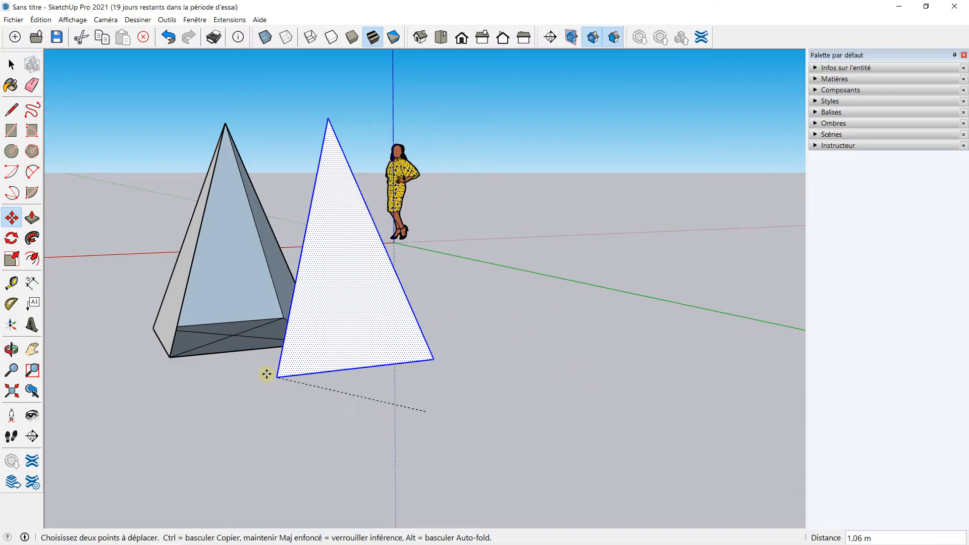
{"action": "left_click", "coordinate": [172, 356]}
Erase the diagonal lines crossing the pyramid's base with the Eraser
{"action": "middle_click_drag", "start_coordinate": [169, 351], "coordinate": [556, 298]}
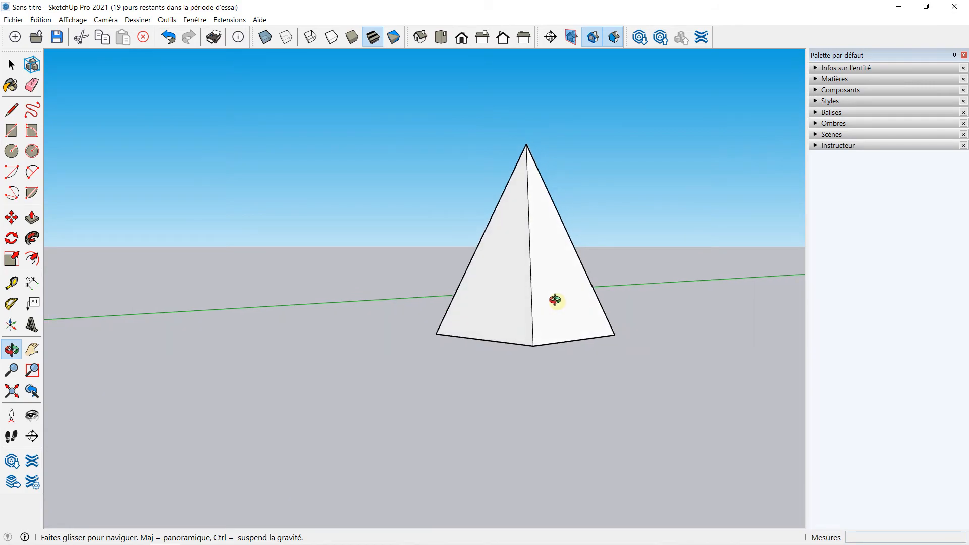
{"action": "middle_click_drag", "start_coordinate": [415, 296], "coordinate": [534, 326]}
{"action": "scroll", "coordinate": [534, 326], "scroll_direction": "up", "scroll_amount": 3}
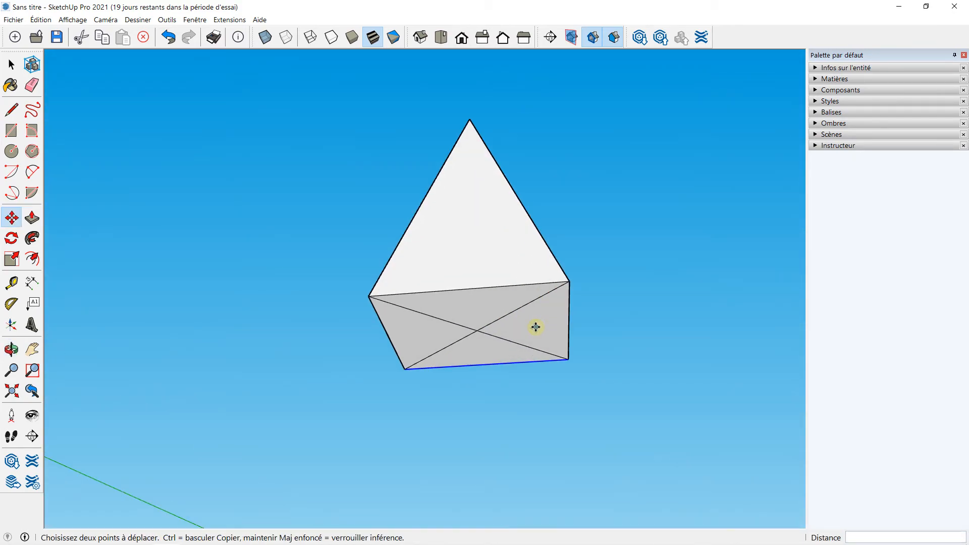
{"action": "left_click", "coordinate": [32, 85]}
{"action": "left_click", "coordinate": [460, 330]}
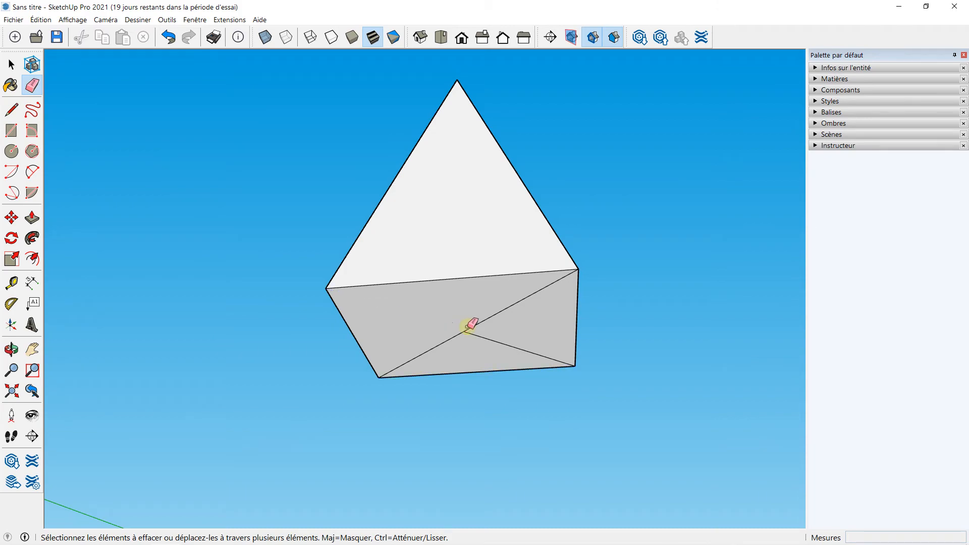
{"action": "left_click", "coordinate": [494, 317]}
{"action": "left_click", "coordinate": [494, 343]}
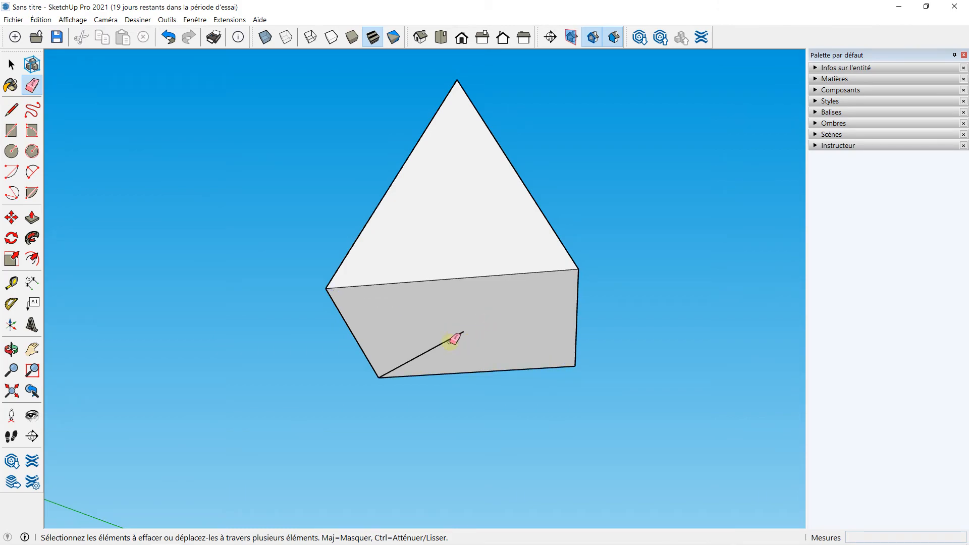
{"action": "left_click", "coordinate": [453, 339]}
{"action": "mouse_move", "coordinate": [453, 339]}
{"action": "middle_mouse_down"}
{"action": "mouse_move", "coordinate": [476, 249]}
{"action": "mouse_move", "coordinate": [489, 290]}
{"action": "mouse_move", "coordinate": [656, 115]}
{"action": "mouse_move", "coordinate": [381, 229]}
{"action": "mouse_move", "coordinate": [519, 202]}
{"action": "middle_mouse_up"}
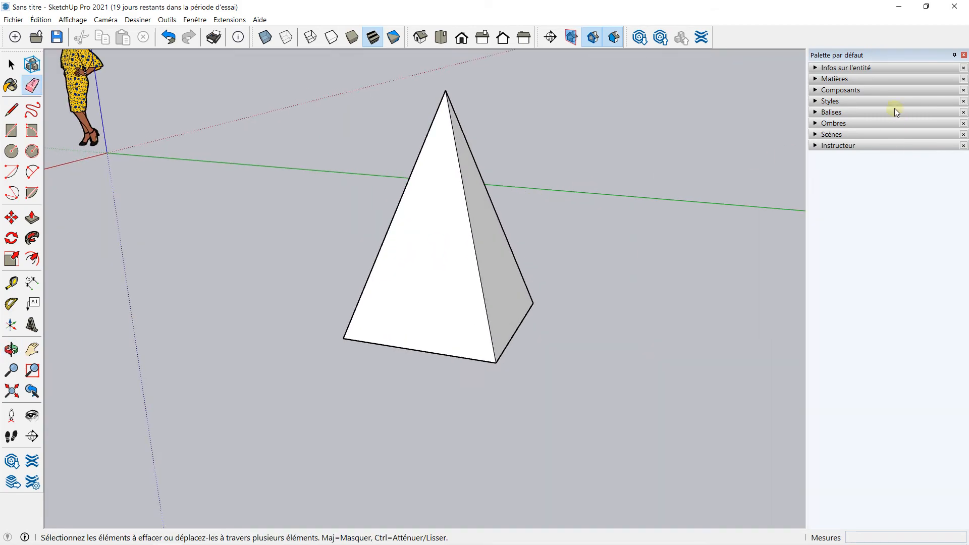
Open the Materials panel and browse the material library categories
{"action": "left_click", "coordinate": [814, 78]}
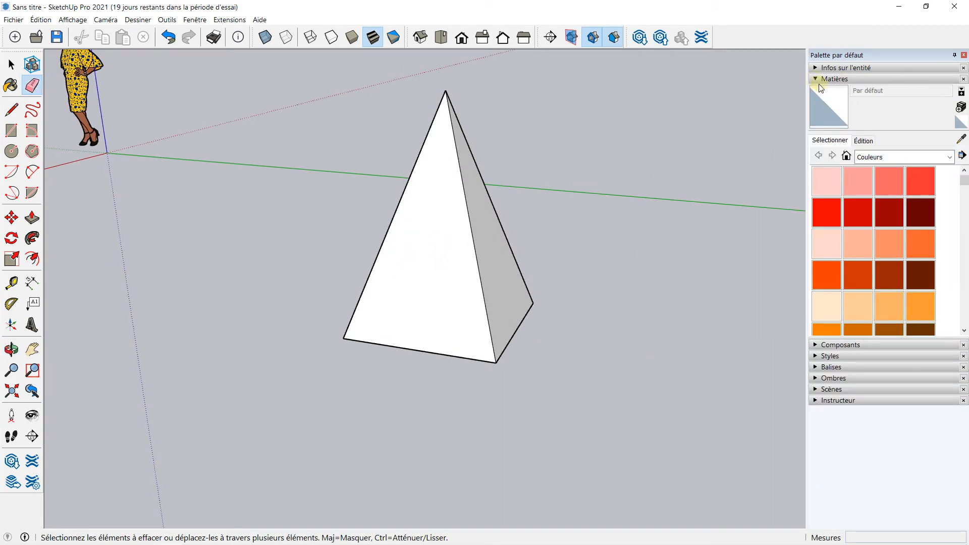
{"action": "left_click", "coordinate": [903, 156]}
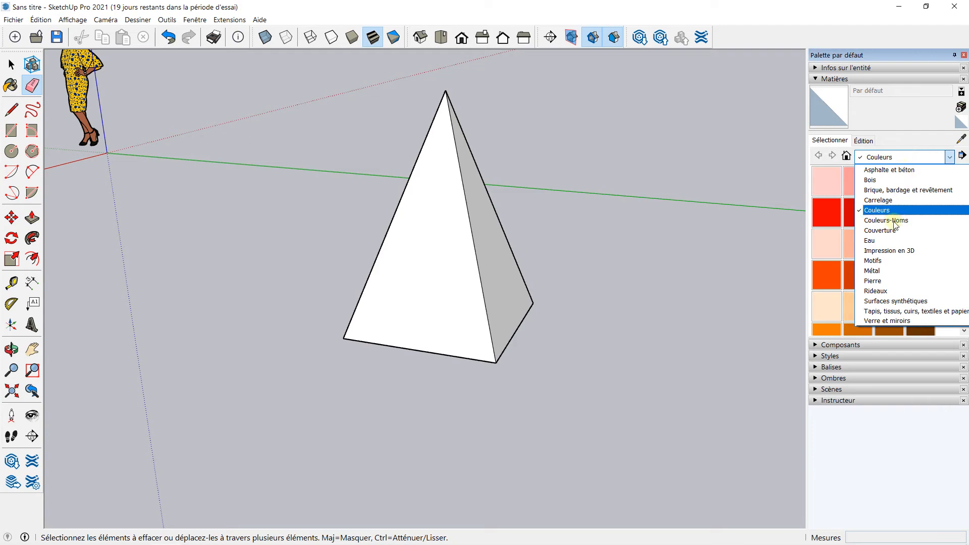
{"action": "scroll", "coordinate": [883, 281], "scroll_direction": "up", "scroll_amount": 1}
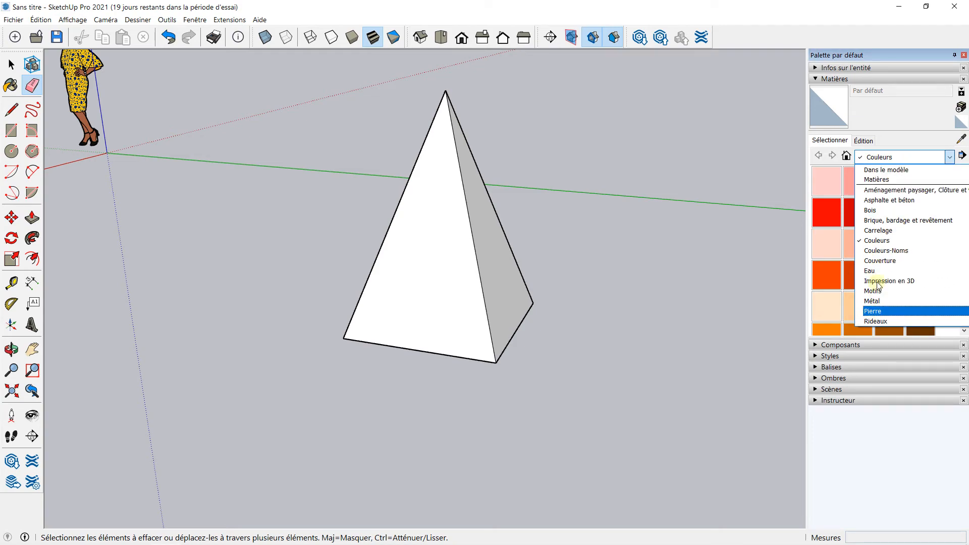
{"action": "left_click", "coordinate": [874, 157]}
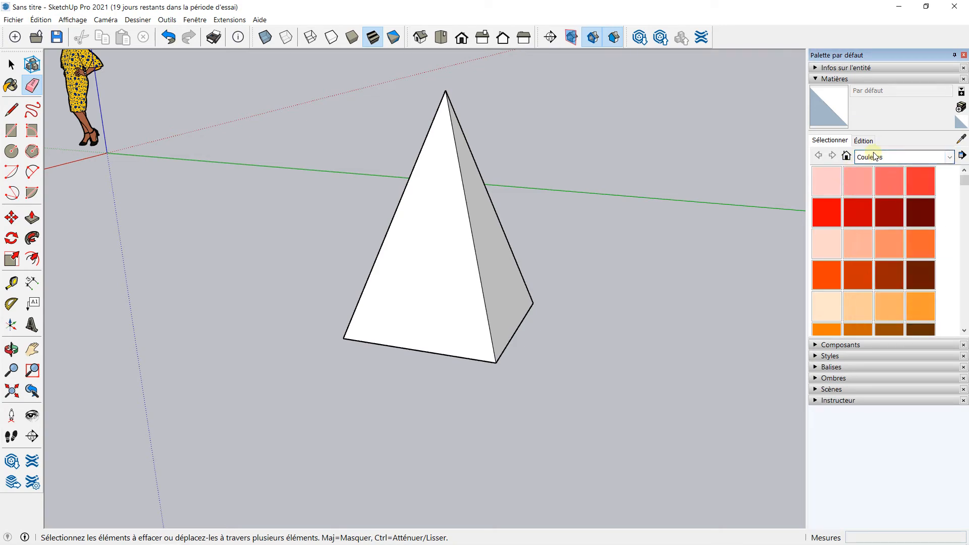
Paint all faces of the pyramid with the blue material Couleur I06 from the Couleurs library
{"action": "scroll", "coordinate": [877, 210], "scroll_direction": "down", "scroll_amount": 10}
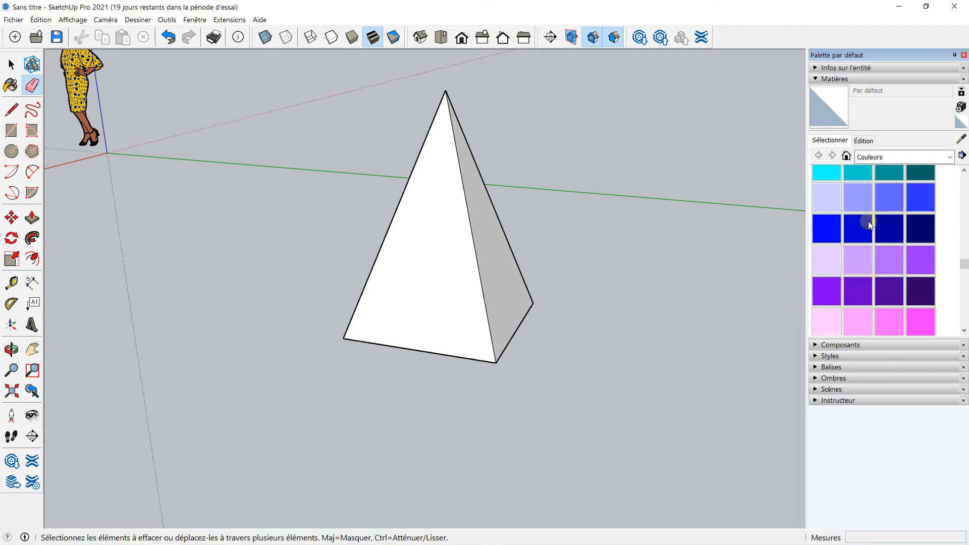
{"action": "left_click", "coordinate": [826, 229]}
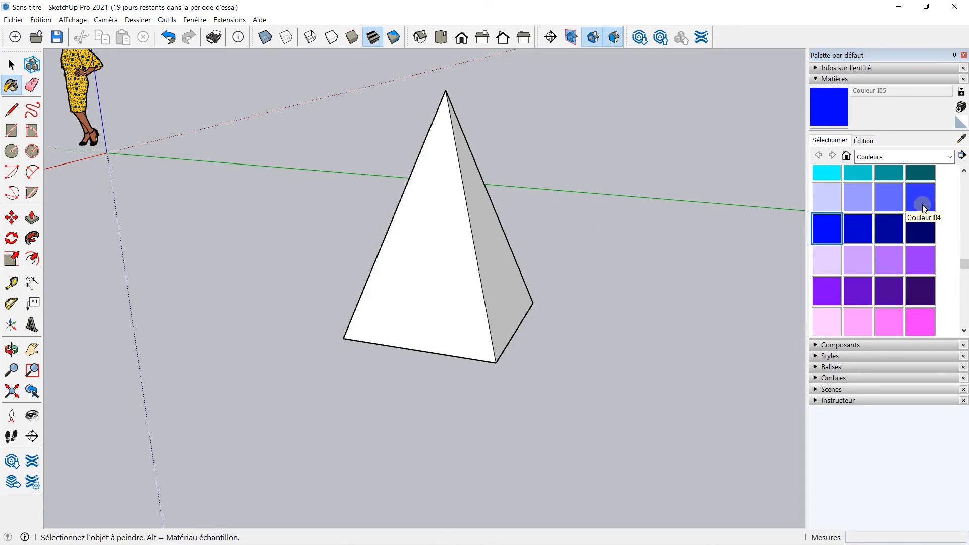
{"action": "left_click", "coordinate": [848, 230]}
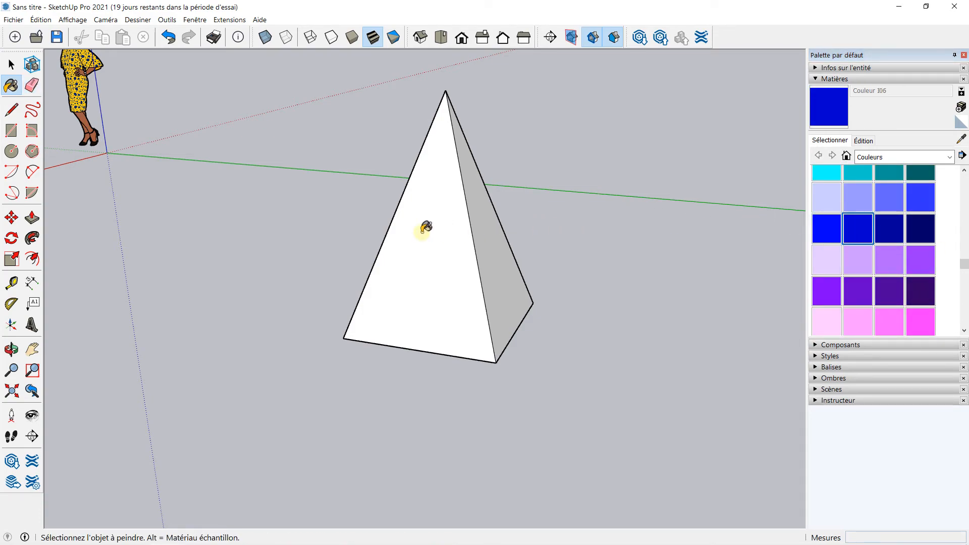
{"action": "left_click", "coordinate": [426, 227]}
{"action": "left_click", "coordinate": [483, 207]}
{"action": "mouse_move", "coordinate": [376, 188]}
{"action": "middle_mouse_down"}
{"action": "mouse_move", "coordinate": [334, 191]}
{"action": "mouse_move", "coordinate": [441, 223]}
{"action": "middle_mouse_up"}
{"action": "left_click", "coordinate": [372, 218]}
{"action": "mouse_move", "coordinate": [372, 219]}
{"action": "middle_mouse_down"}
{"action": "mouse_move", "coordinate": [545, 204]}
{"action": "mouse_move", "coordinate": [269, 192]}
{"action": "mouse_move", "coordinate": [372, 190]}
{"action": "mouse_move", "coordinate": [404, 145]}
{"action": "mouse_move", "coordinate": [406, 290]}
{"action": "mouse_move", "coordinate": [370, 234]}
{"action": "mouse_move", "coordinate": [376, 218]}
{"action": "mouse_move", "coordinate": [500, 293]}
{"action": "middle_mouse_up"}
{"action": "left_click", "coordinate": [389, 204]}
{"action": "left_click", "coordinate": [399, 318]}
Select the whole pyramid and make it into a group
{"action": "left_click", "coordinate": [11, 64]}
{"action": "middle_click_drag", "start_coordinate": [566, 249], "coordinate": [375, 242]}
{"action": "left_click_drag", "start_coordinate": [282, 88], "coordinate": [533, 417]}
{"action": "right_click", "coordinate": [435, 247]}
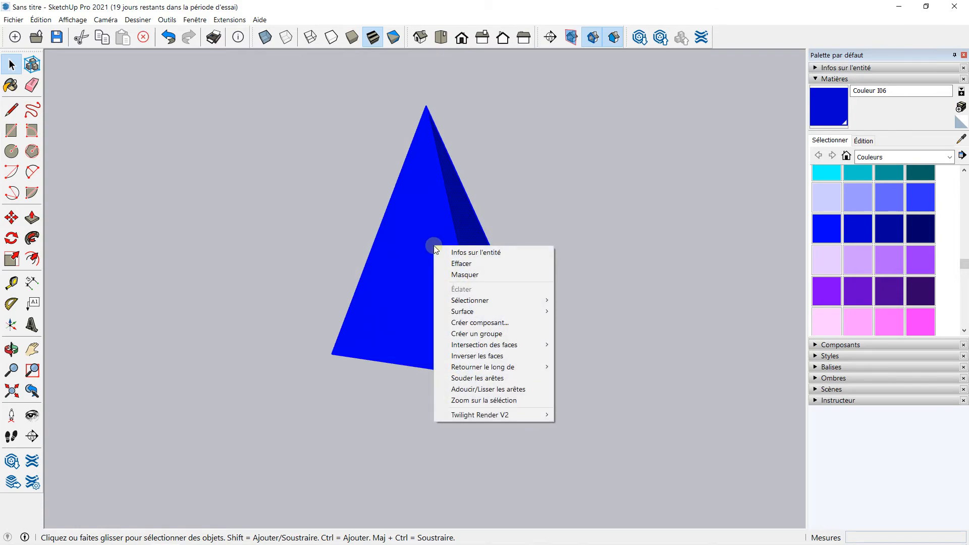
{"action": "left_click", "coordinate": [461, 333]}
Inspect the finished blue pyramid from several viewpoints around the model
{"action": "middle_click_drag", "start_coordinate": [461, 292], "coordinate": [325, 236]}
{"action": "scroll", "coordinate": [446, 235], "scroll_direction": "down", "scroll_amount": 3}
{"action": "left_click", "coordinate": [574, 230]}
{"action": "left_click", "coordinate": [473, 230]}
{"action": "middle_click_drag", "start_coordinate": [473, 230], "coordinate": [520, 237]}
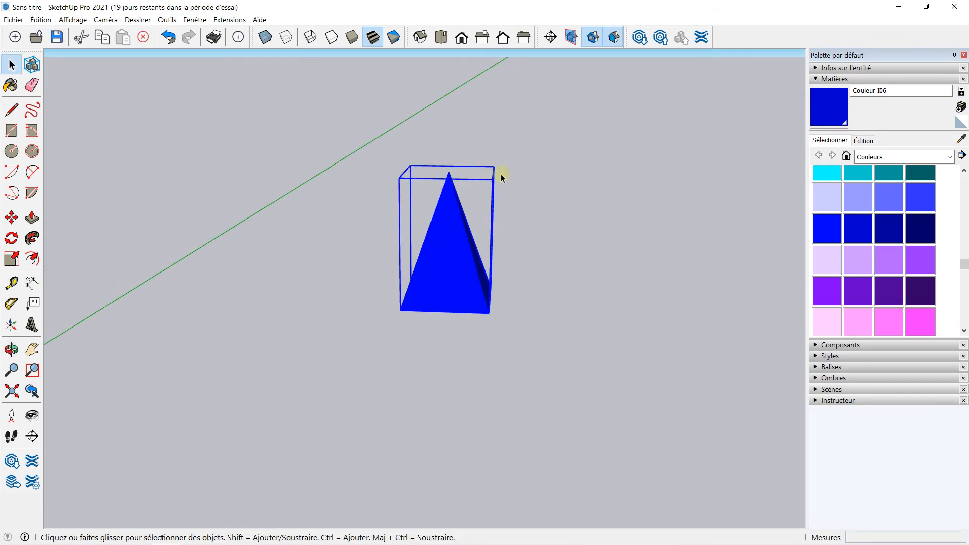
{"action": "left_click", "coordinate": [297, 122]}
{"action": "middle_click_drag", "start_coordinate": [523, 213], "coordinate": [409, 243]}
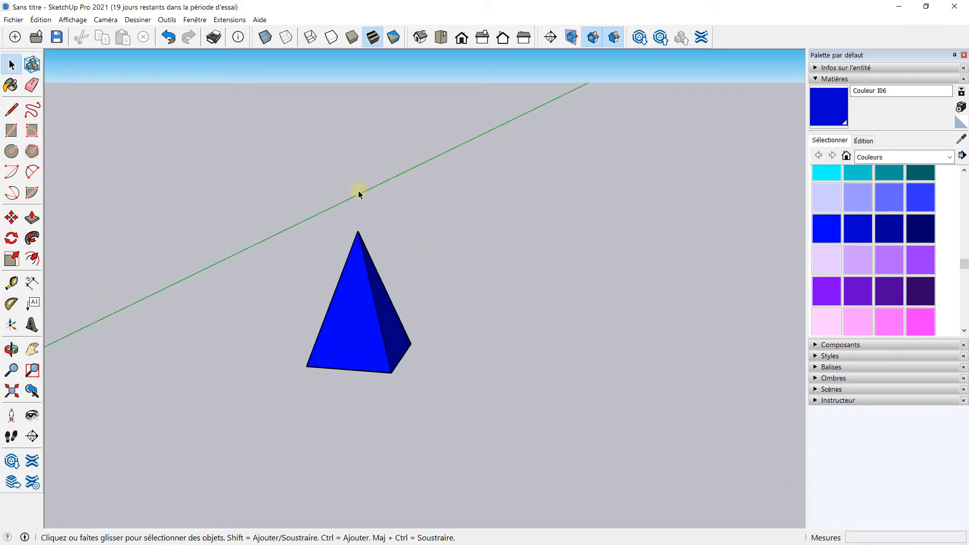
{"action": "scroll", "coordinate": [342, 201], "scroll_direction": "down", "scroll_amount": 1}
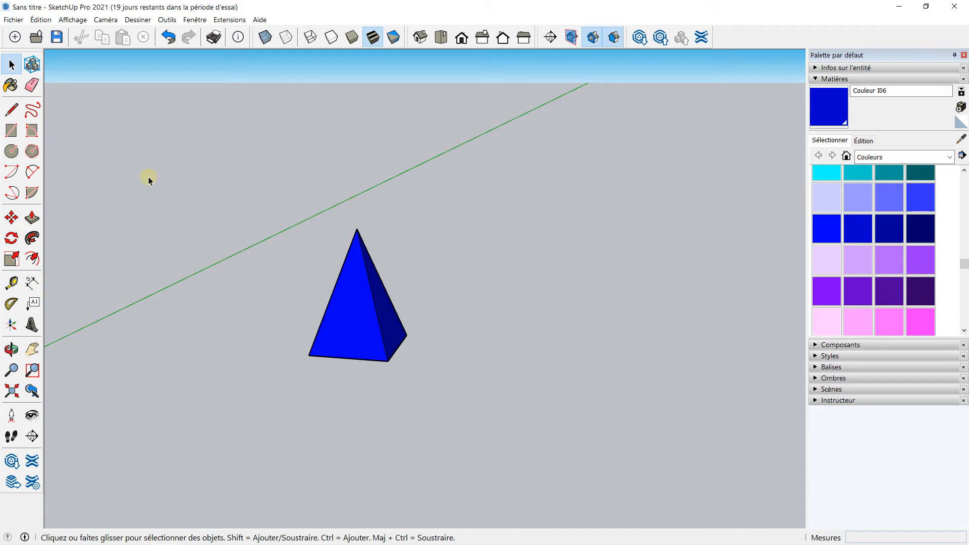
{"action": "scroll", "coordinate": [239, 170], "scroll_direction": "down", "scroll_amount": 1}
{"action": "scroll", "coordinate": [239, 171], "scroll_direction": "up", "scroll_amount": 2}
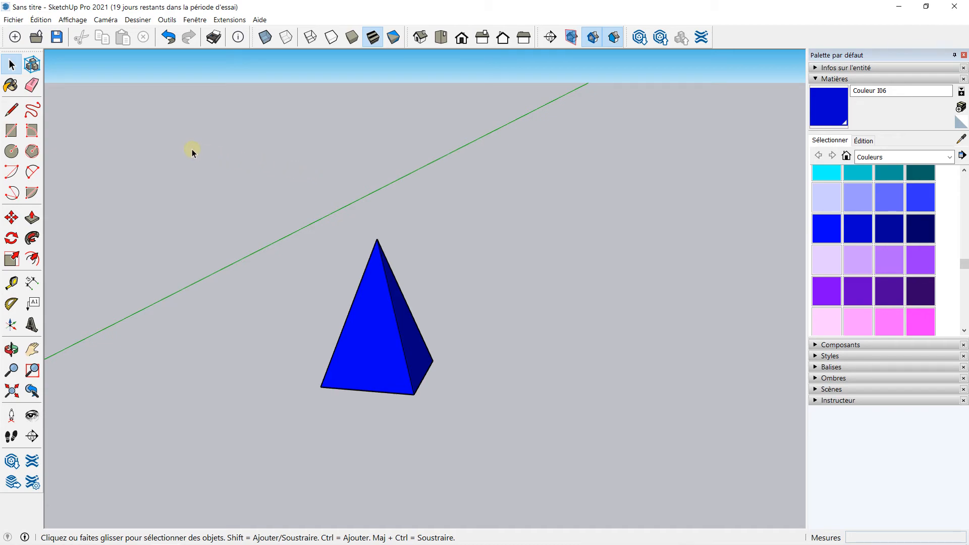
{"action": "middle_click_drag", "start_coordinate": [367, 186], "coordinate": [262, 161]}
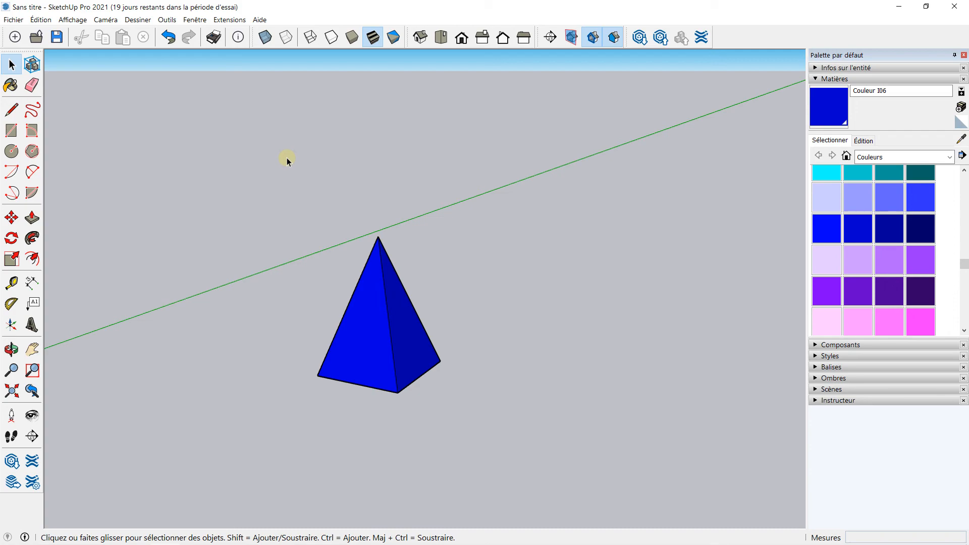
{"action": "middle_click_drag", "start_coordinate": [288, 160], "coordinate": [323, 157]}
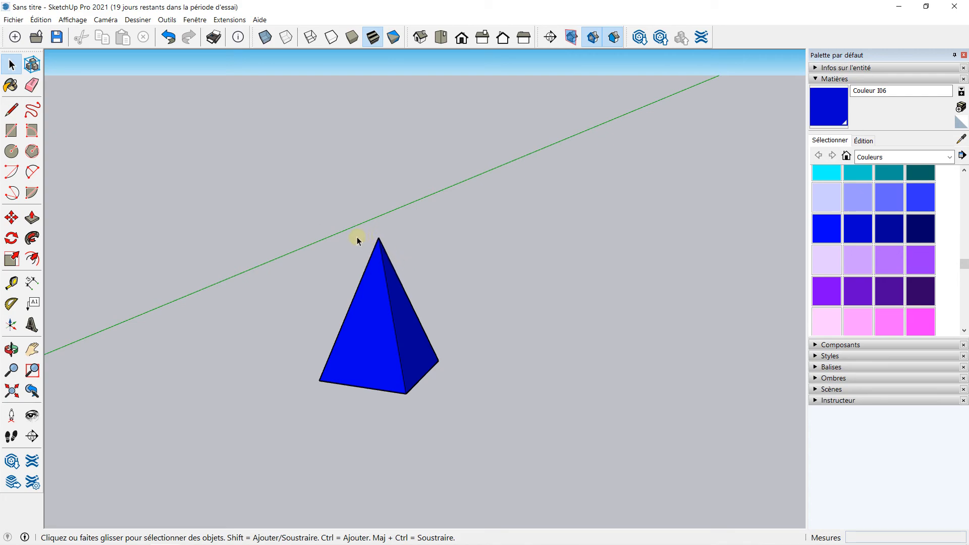
{"action": "mouse_move", "coordinate": [246, 194]}
{"action": "middle_mouse_down"}
{"action": "mouse_move", "coordinate": [210, 191]}
{"action": "mouse_move", "coordinate": [283, 162]}
{"action": "mouse_move", "coordinate": [381, 190]}
{"action": "mouse_move", "coordinate": [197, 174]}
{"action": "mouse_move", "coordinate": [247, 187]}
{"action": "middle_mouse_up"}
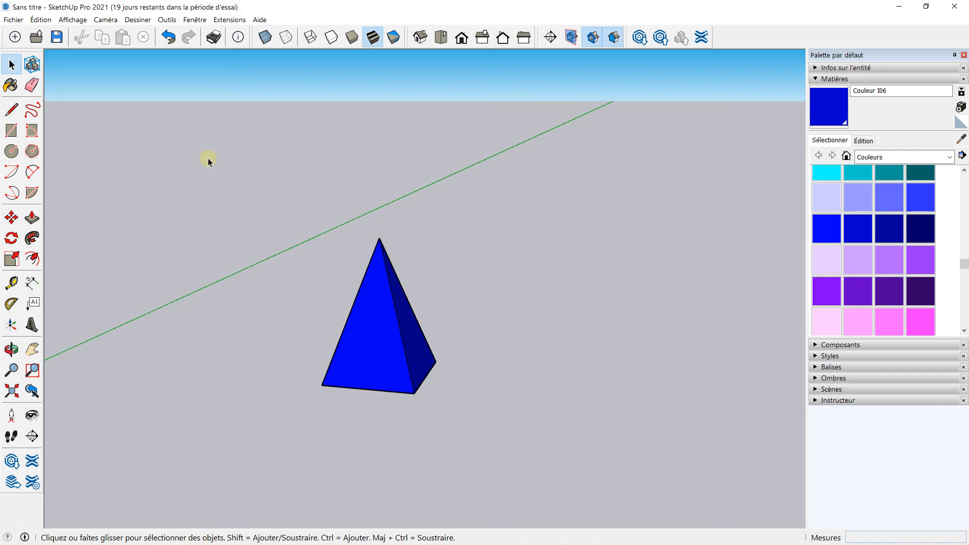
{"action": "middle_click_drag", "start_coordinate": [218, 158], "coordinate": [242, 162]}
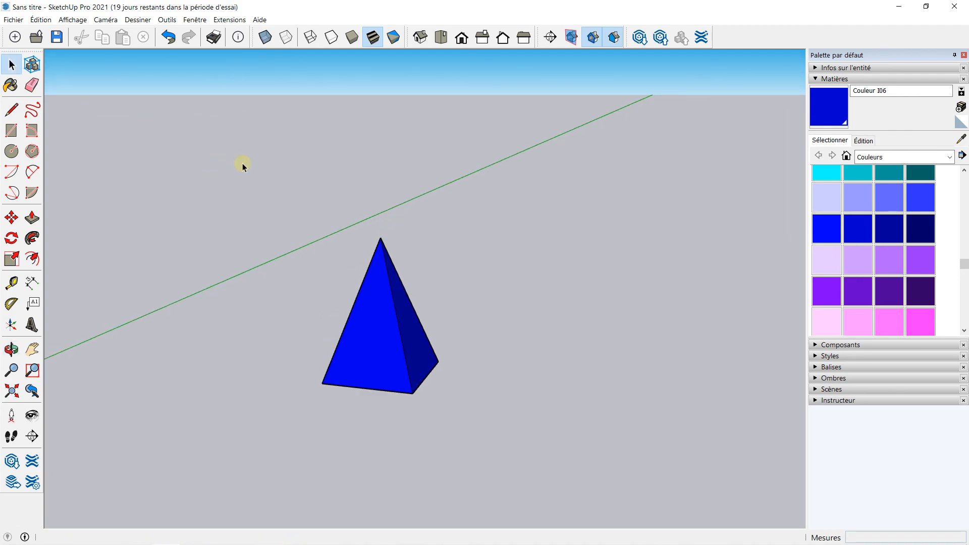